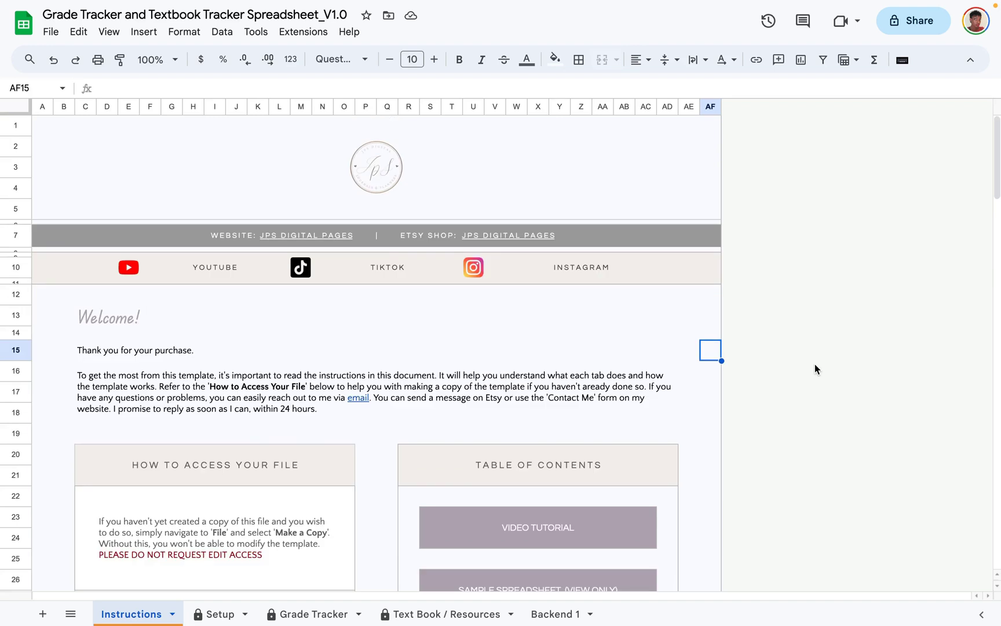
Read through the Instructions sheet, then go to the Setup sheet.
{"action": "left_click", "coordinate": [803, 450]}
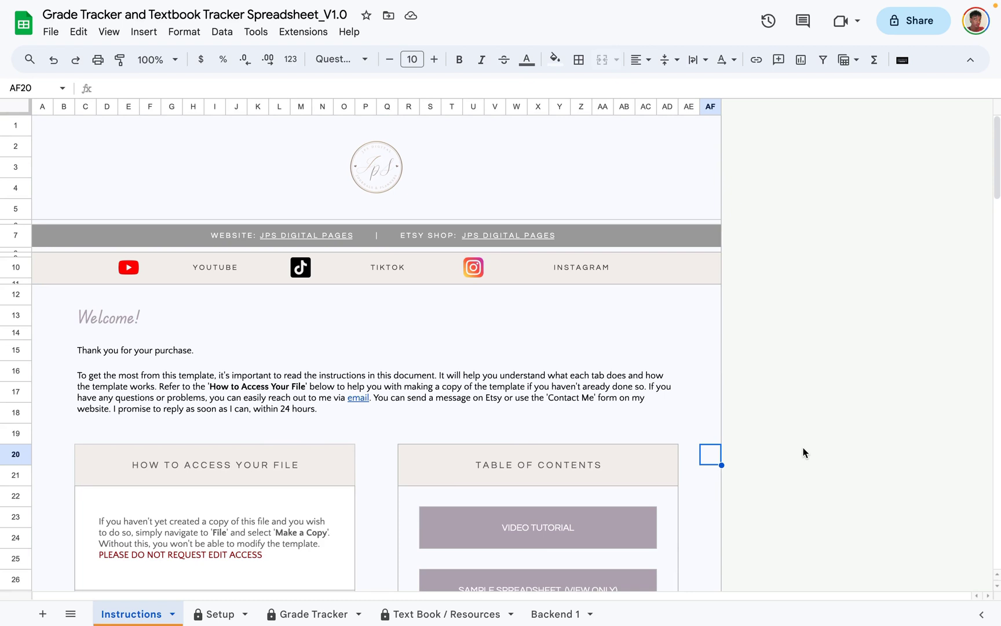
{"action": "left_click", "coordinate": [808, 443]}
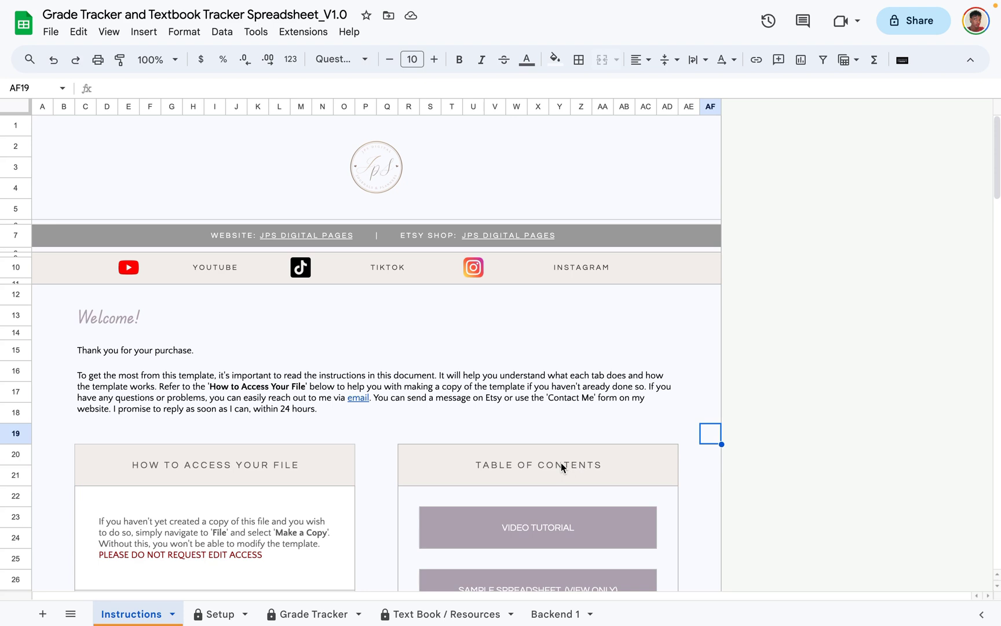
{"action": "left_click", "coordinate": [794, 374]}
{"action": "scroll", "coordinate": [795, 380], "scroll_direction": "down", "scroll_amount": 1}
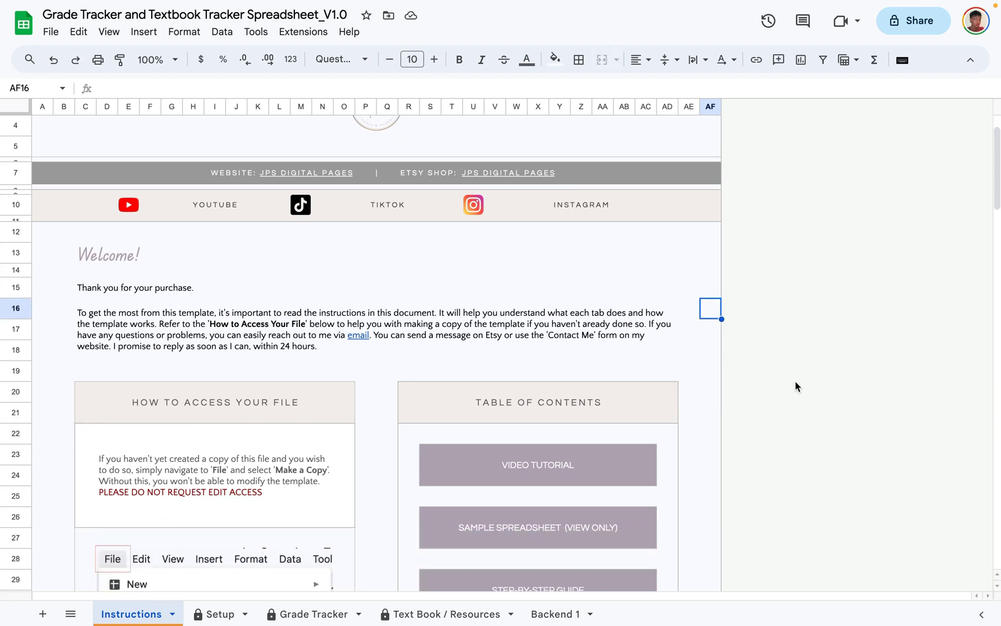
{"action": "scroll", "coordinate": [794, 382], "scroll_direction": "down", "scroll_amount": 3}
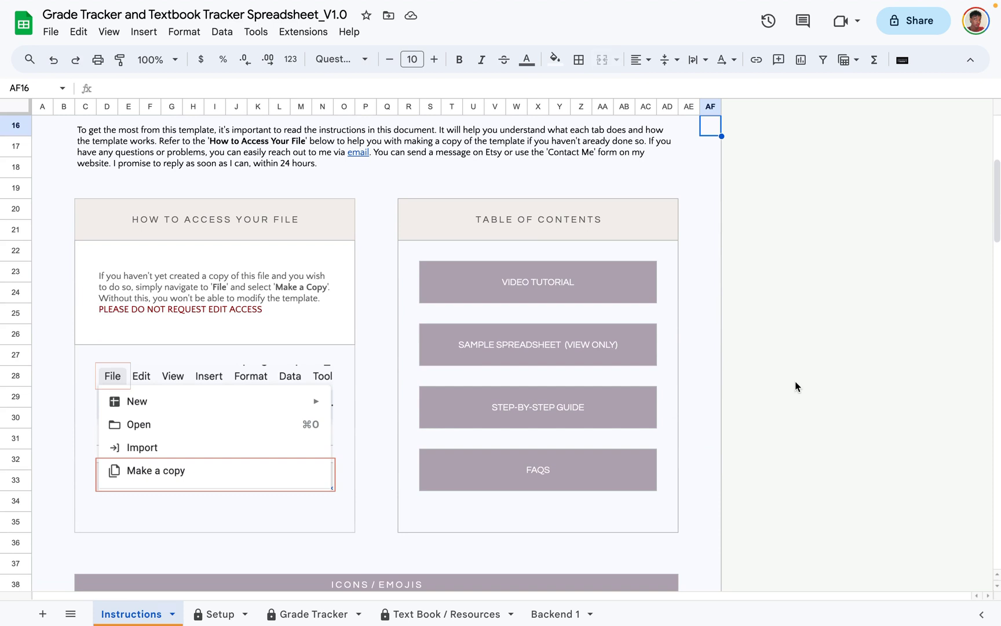
{"action": "scroll", "coordinate": [796, 381], "scroll_direction": "up", "scroll_amount": 4}
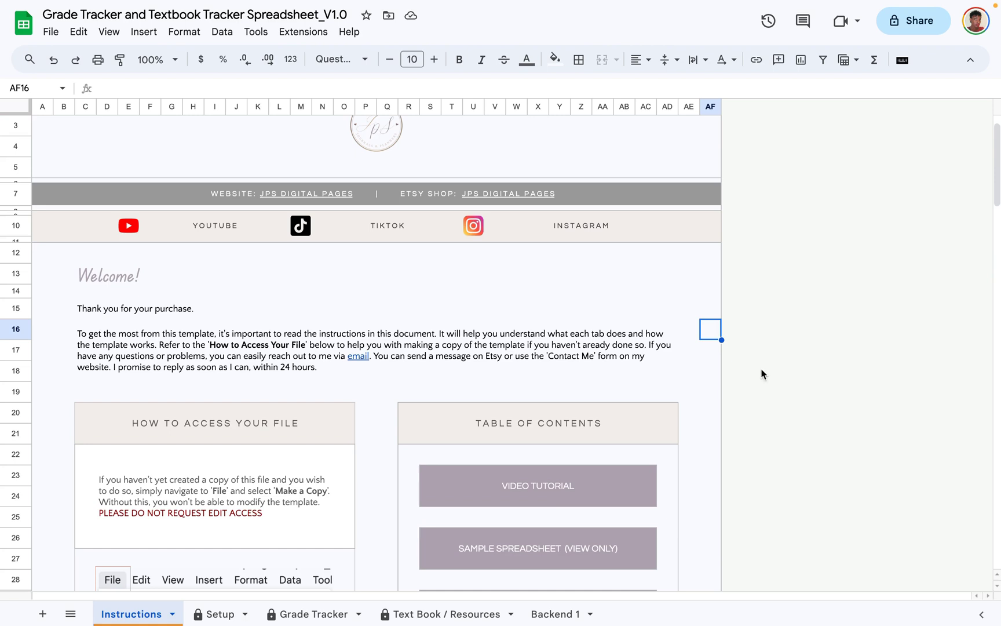
{"action": "left_click", "coordinate": [213, 618]}
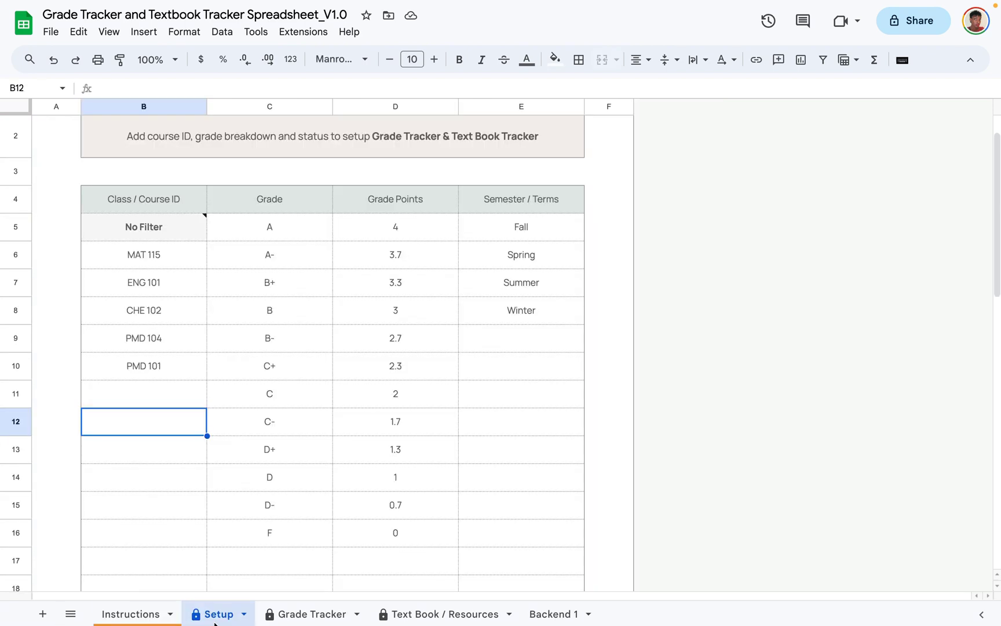
{"action": "left_click", "coordinate": [658, 477]}
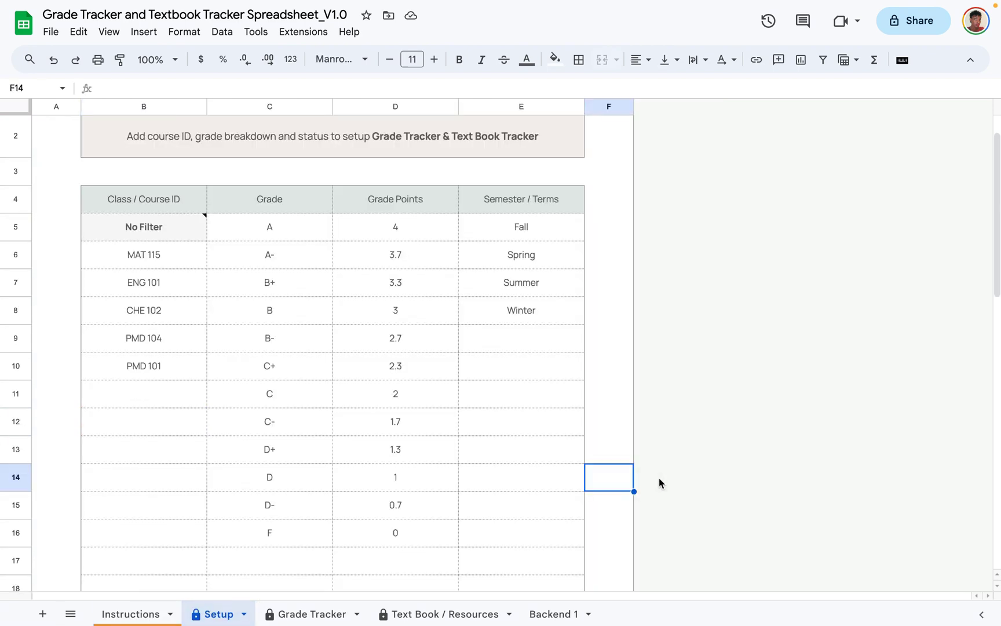
{"action": "left_click", "coordinate": [547, 461]}
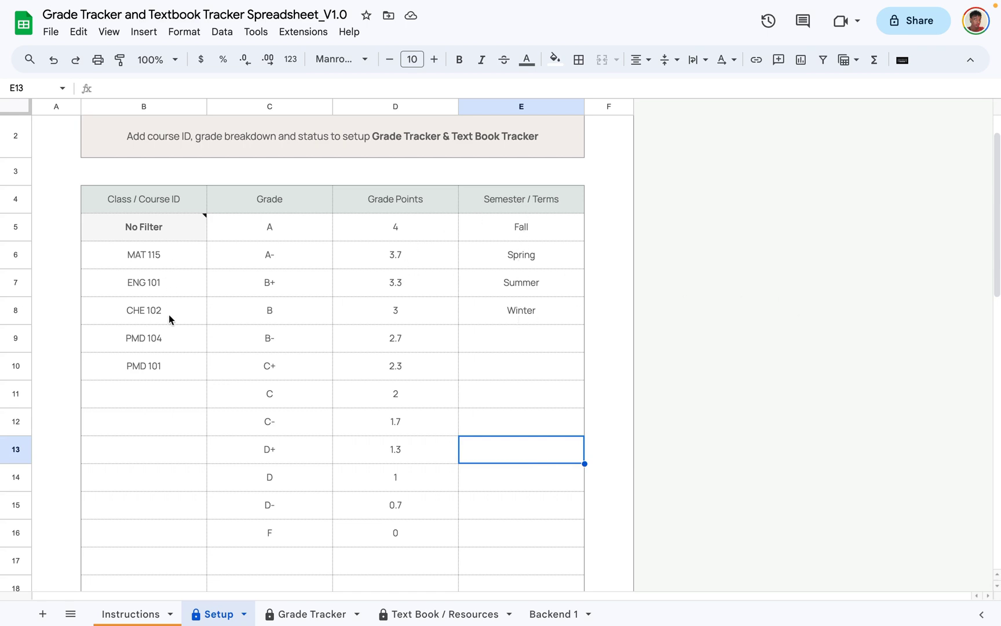
{"action": "left_click", "coordinate": [168, 234]}
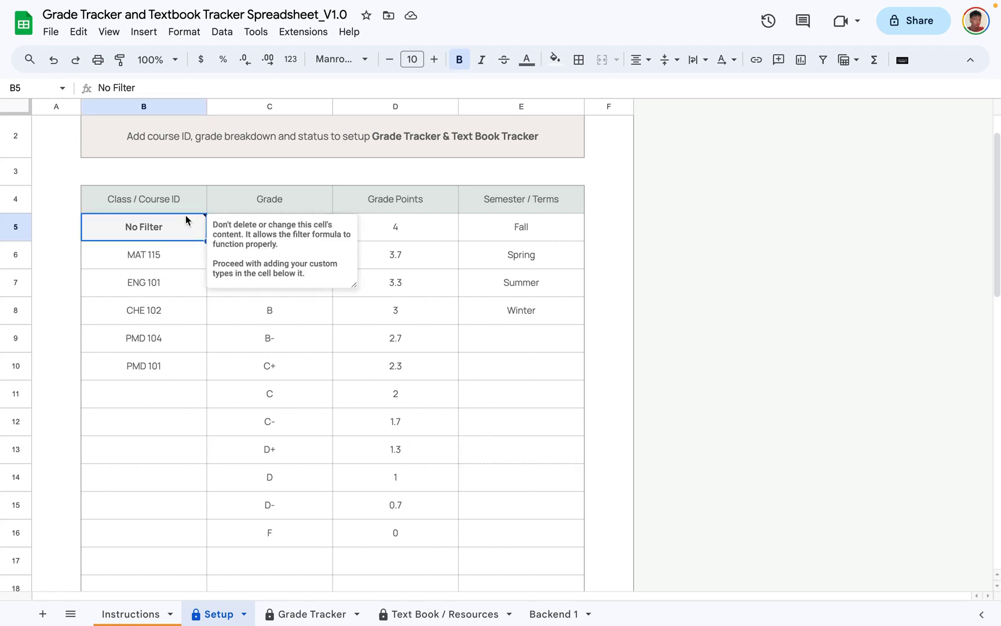
{"action": "key", "text": "Down"}
{"action": "key", "text": "Down"}
{"action": "key", "text": "Down"}
{"action": "left_click", "coordinate": [171, 235]}
{"action": "left_click", "coordinate": [165, 284]}
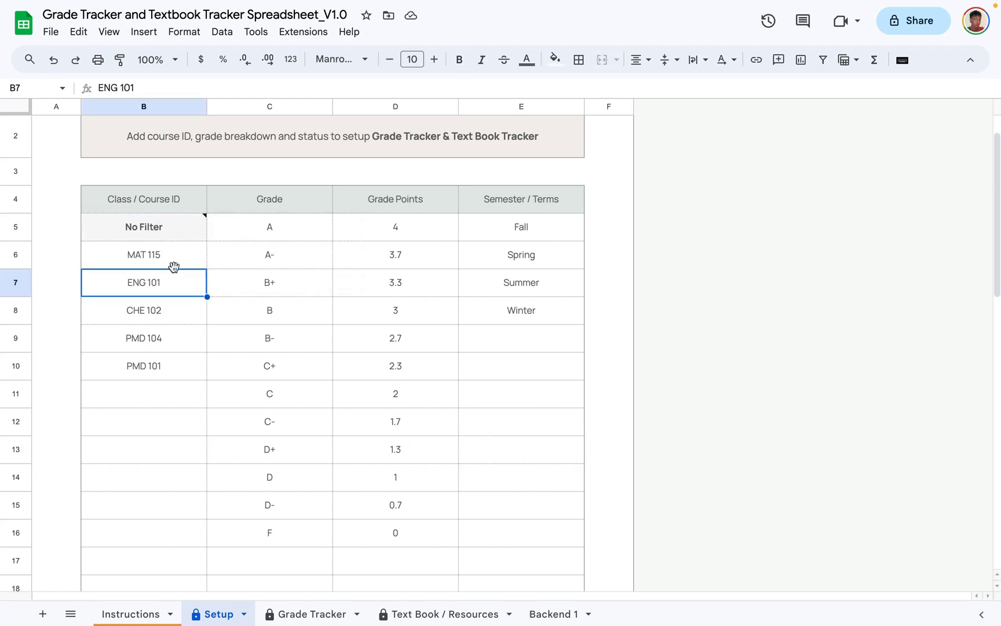
{"action": "key", "text": "Down"}
{"action": "key", "text": "Down"}
{"action": "key", "text": "Down"}
{"action": "key", "text": "Down"}
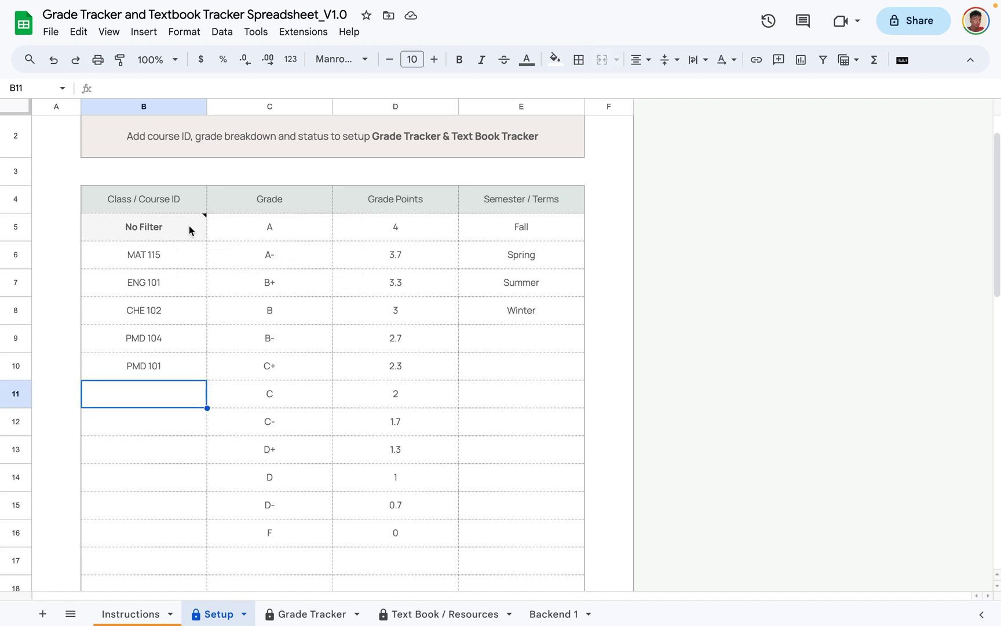
Clear the five old course IDs, MAT 115 through PMD 101, from B6:B10.
{"action": "left_click", "coordinate": [175, 261]}
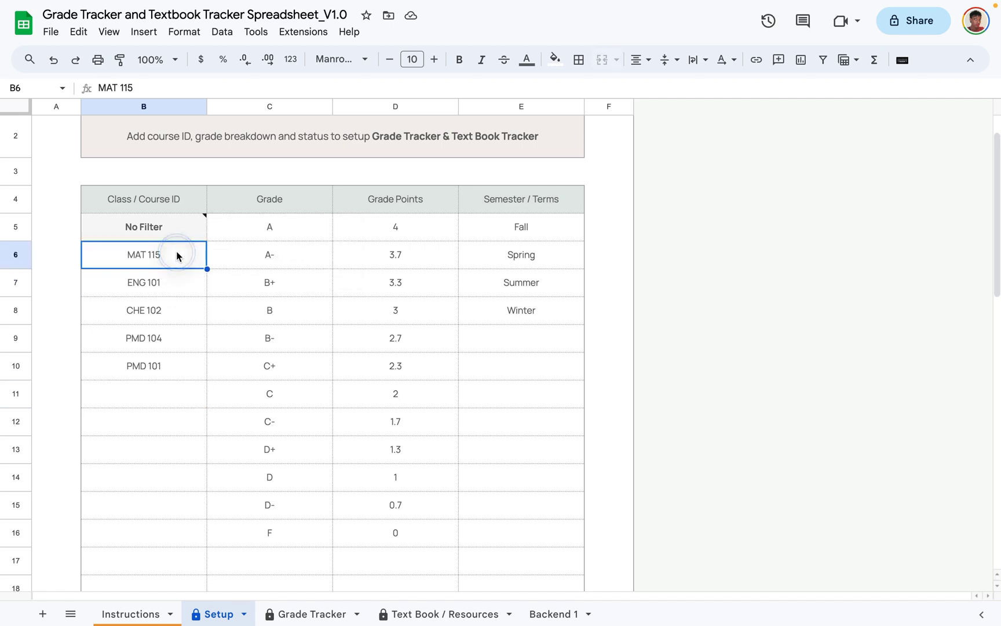
{"action": "left_click", "coordinate": [169, 274]}
{"action": "left_click", "coordinate": [139, 321]}
{"action": "left_click_drag", "start_coordinate": [150, 265], "coordinate": [152, 375]}
{"action": "key", "text": "Delete"}
{"action": "left_click", "coordinate": [169, 431]}
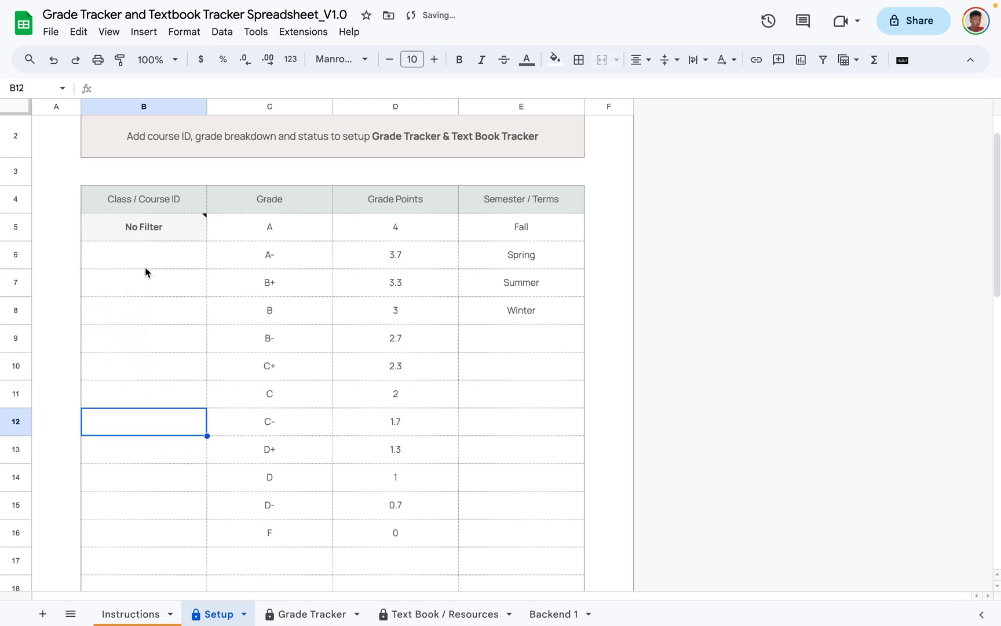
Enter PMD 101, BIO 101 and CHEM 102 into B6, B7 and B8.
{"action": "left_click", "coordinate": [157, 255]}
{"action": "left_click", "coordinate": [139, 307]}
{"action": "double_click", "coordinate": [149, 264]}
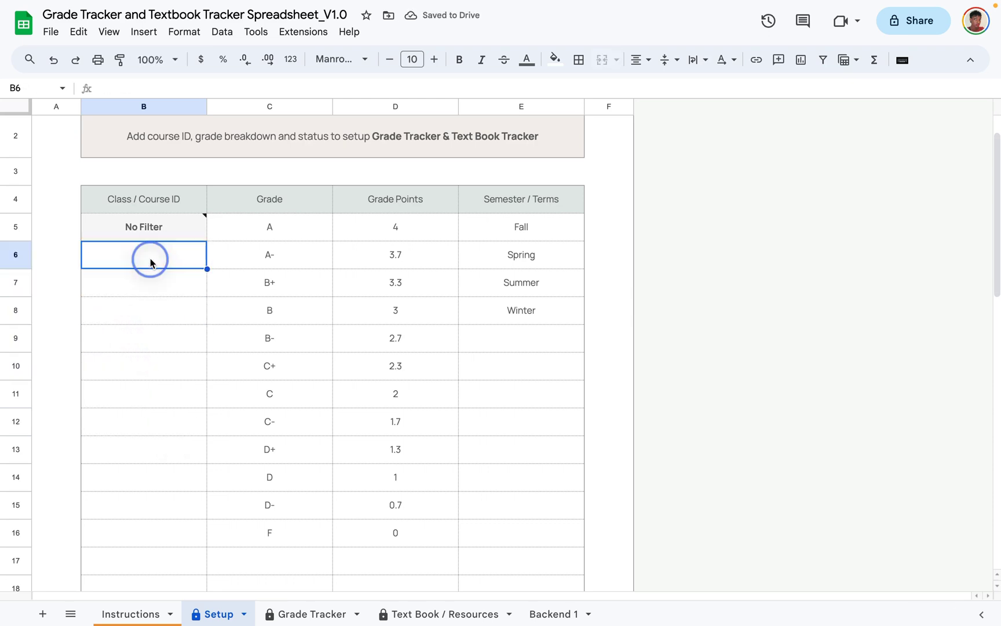
{"action": "type", "text": "PMD 101"}
{"action": "left_click", "coordinate": [142, 293]}
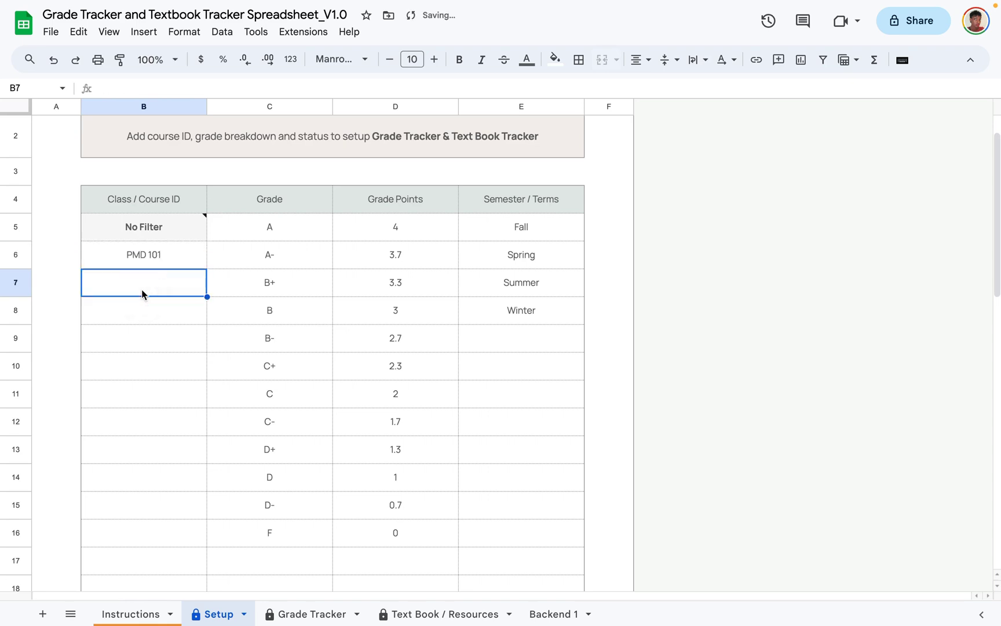
{"action": "type", "text": "BIO 101 CHEM 102"}
{"action": "left_click", "coordinate": [290, 279]}
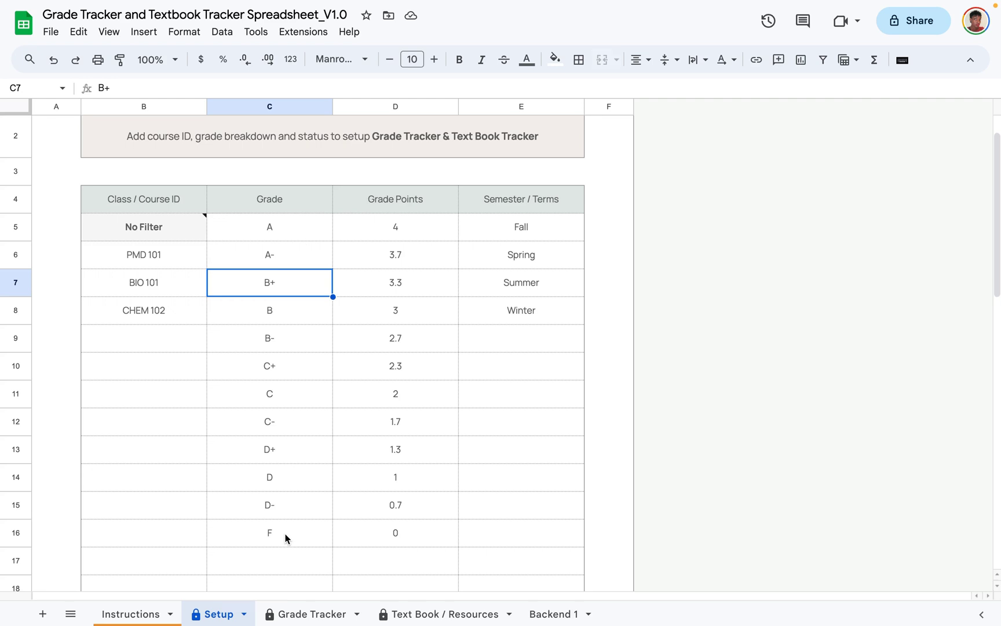
{"action": "left_click", "coordinate": [308, 375]}
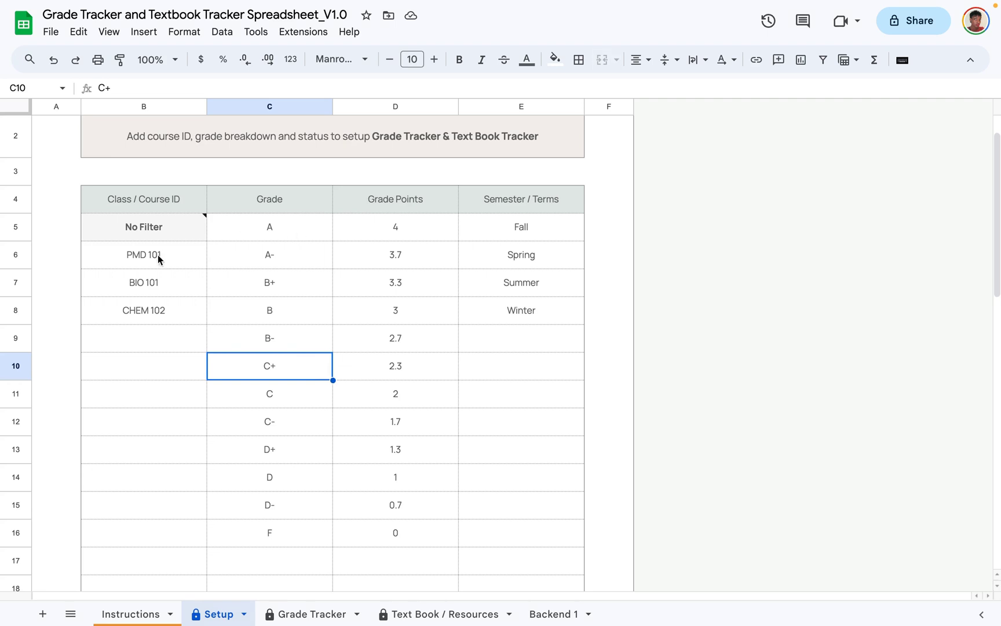
{"action": "left_click", "coordinate": [291, 230]}
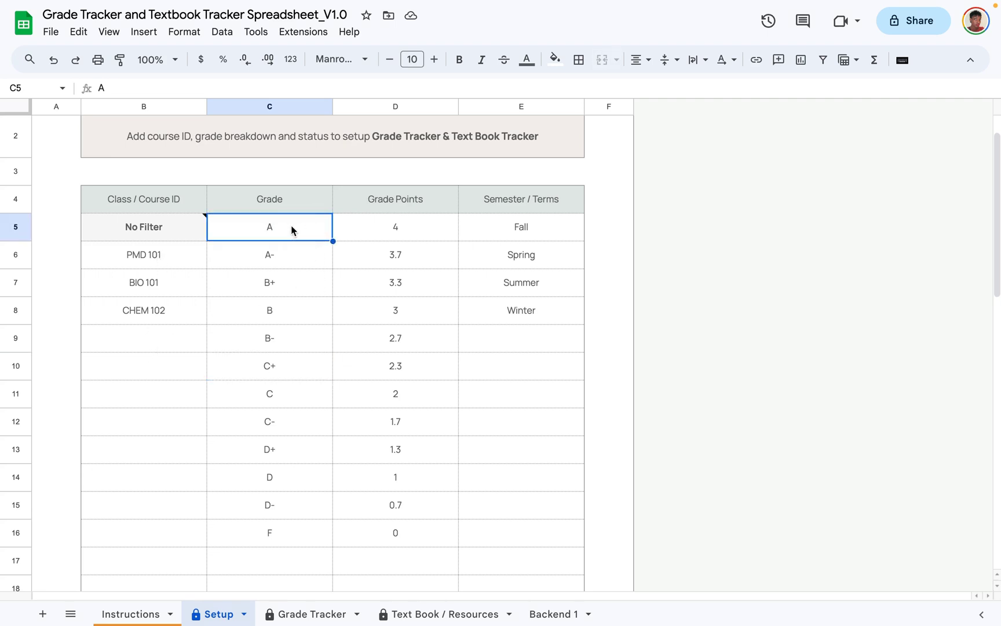
{"action": "key", "text": "Delete"}
{"action": "left_click", "coordinate": [300, 304]}
{"action": "left_click", "coordinate": [295, 235]}
{"action": "type", "text": "A"}
{"action": "left_click", "coordinate": [334, 315]}
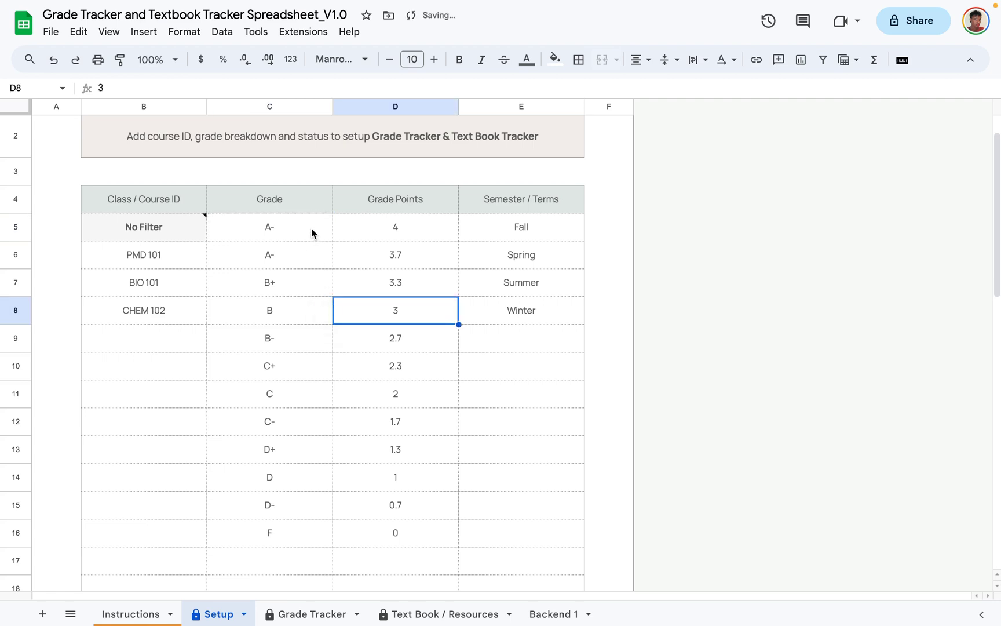
{"action": "double_click", "coordinate": [311, 228]}
{"action": "left_click", "coordinate": [323, 341]}
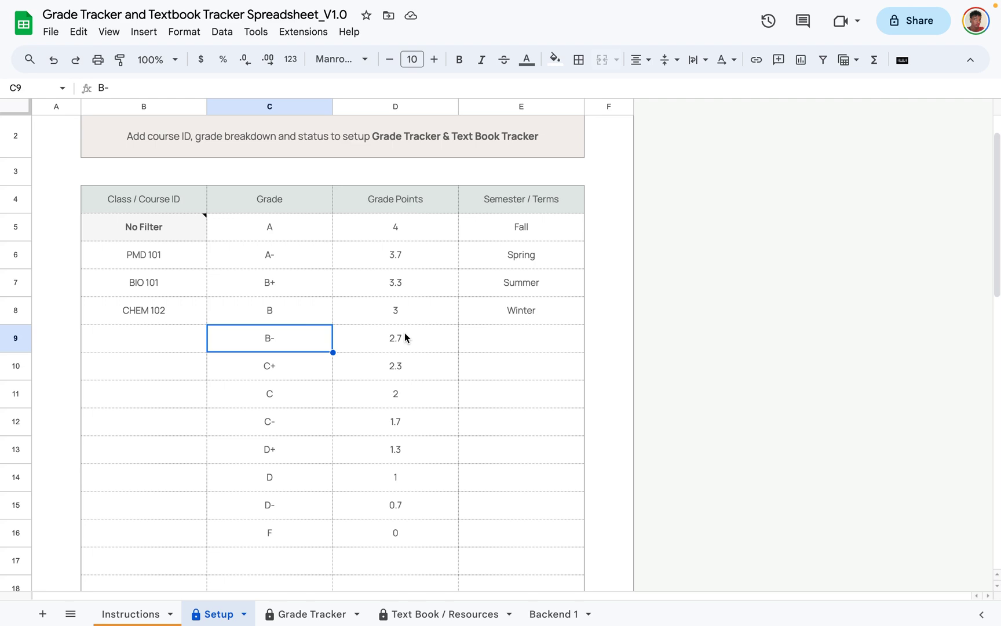
Review the Spring, Fall, Summer and Winter term cells, then go to the Grade Tracker sheet.
{"action": "left_click", "coordinate": [543, 364]}
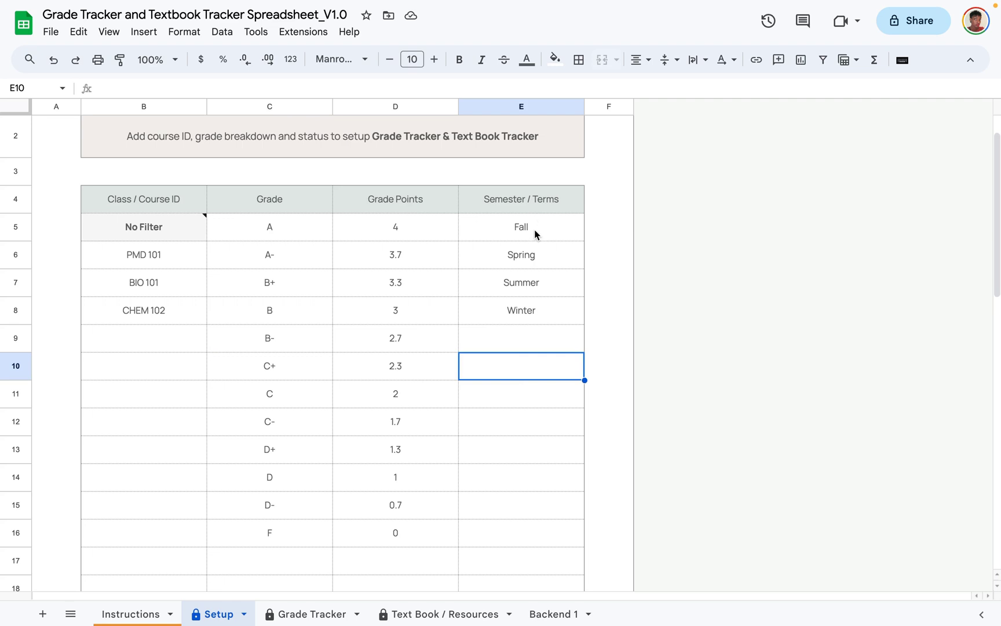
{"action": "left_click", "coordinate": [533, 230]}
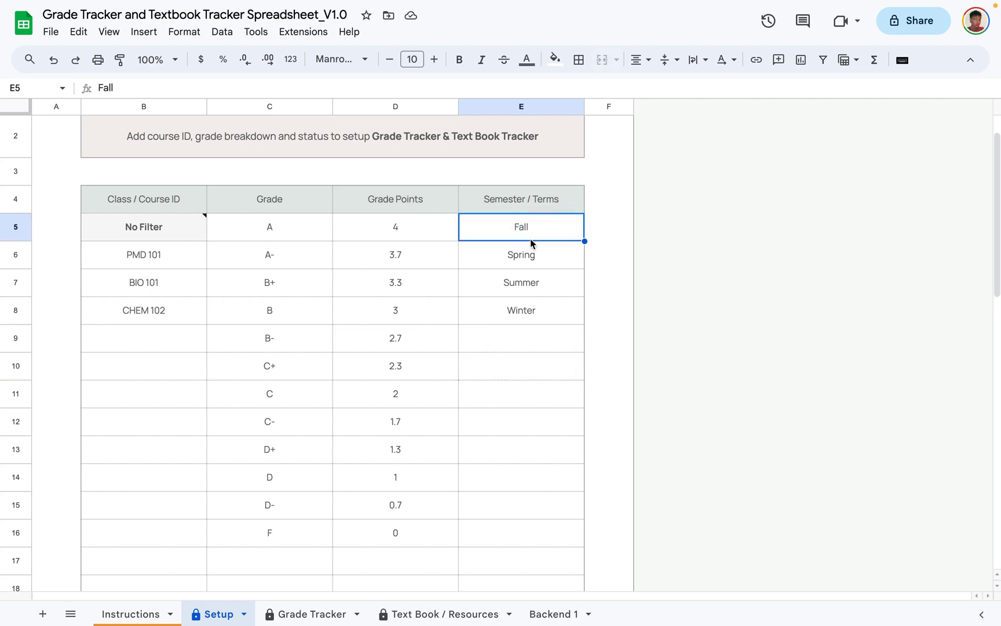
{"action": "left_click", "coordinate": [528, 256]}
{"action": "left_click", "coordinate": [524, 284]}
{"action": "left_click", "coordinate": [515, 311]}
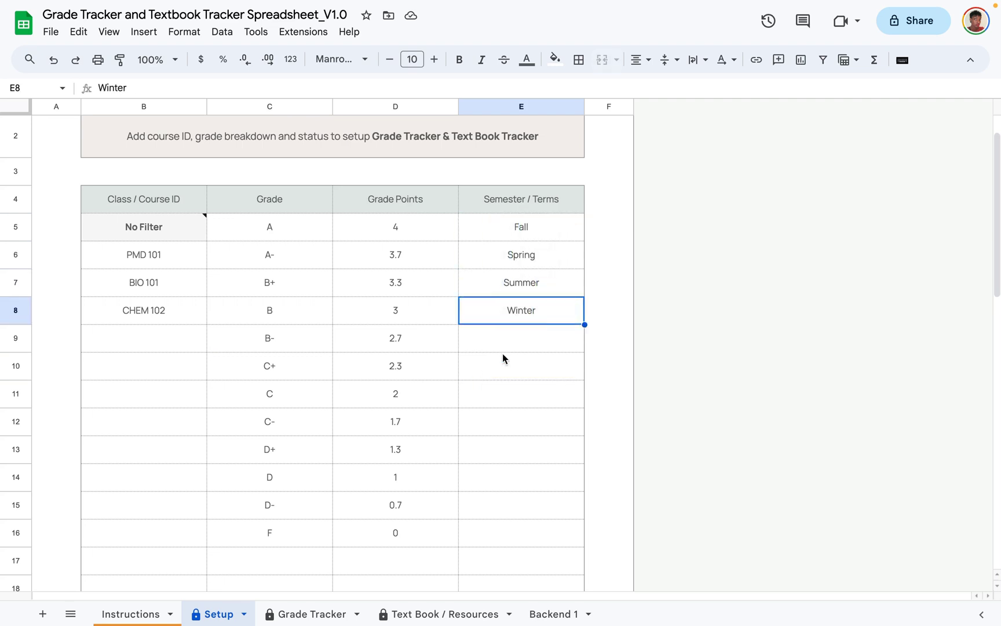
{"action": "left_click", "coordinate": [502, 353]}
{"action": "left_click", "coordinate": [499, 237]}
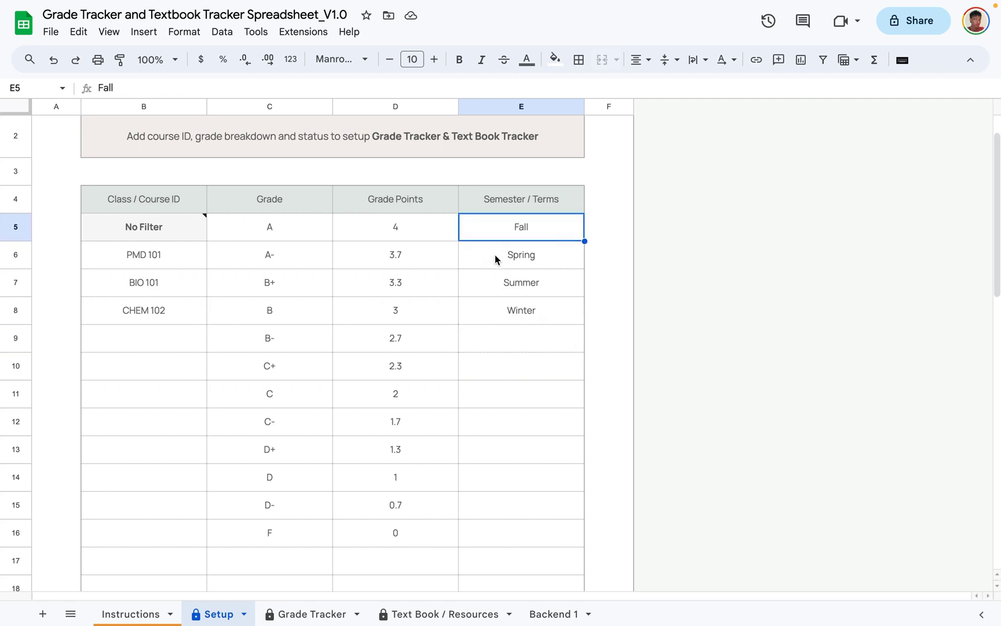
{"action": "left_click", "coordinate": [289, 613]}
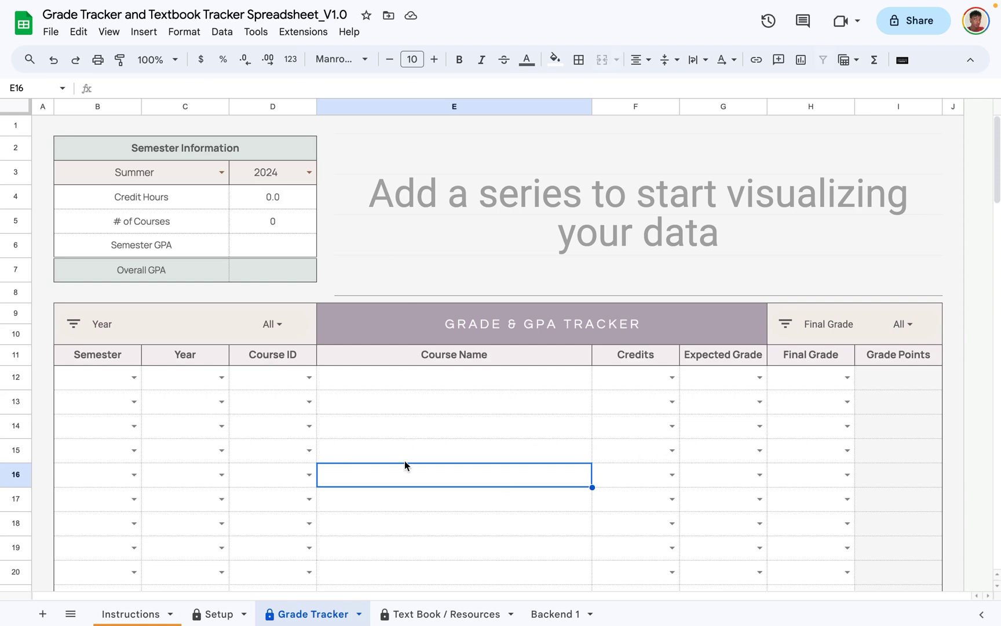
Set row 12 to Fall 2023, course PMD 101, named 'Pharmacy practice'.
{"action": "scroll", "coordinate": [404, 464], "scroll_direction": "down", "scroll_amount": 1}
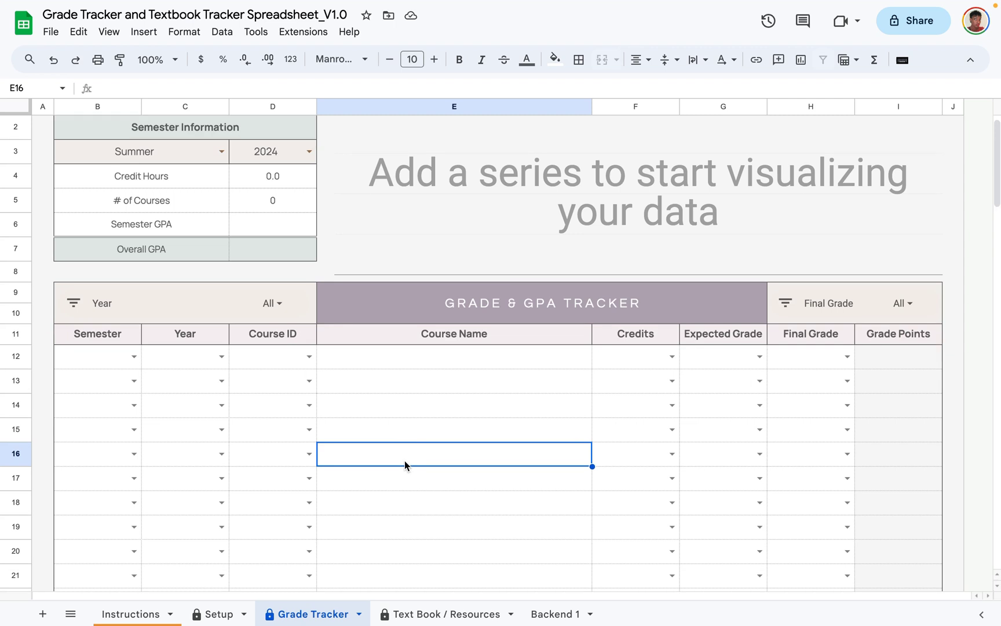
{"action": "scroll", "coordinate": [404, 464], "scroll_direction": "up", "scroll_amount": 1}
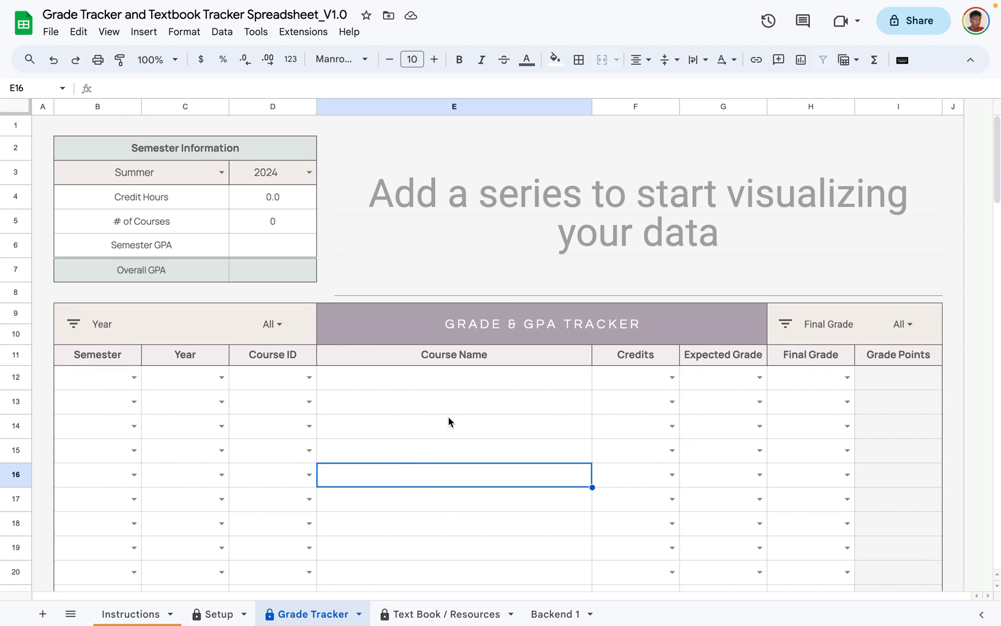
{"action": "left_click", "coordinate": [133, 377]}
{"action": "left_click", "coordinate": [115, 409]}
{"action": "left_click", "coordinate": [221, 377]}
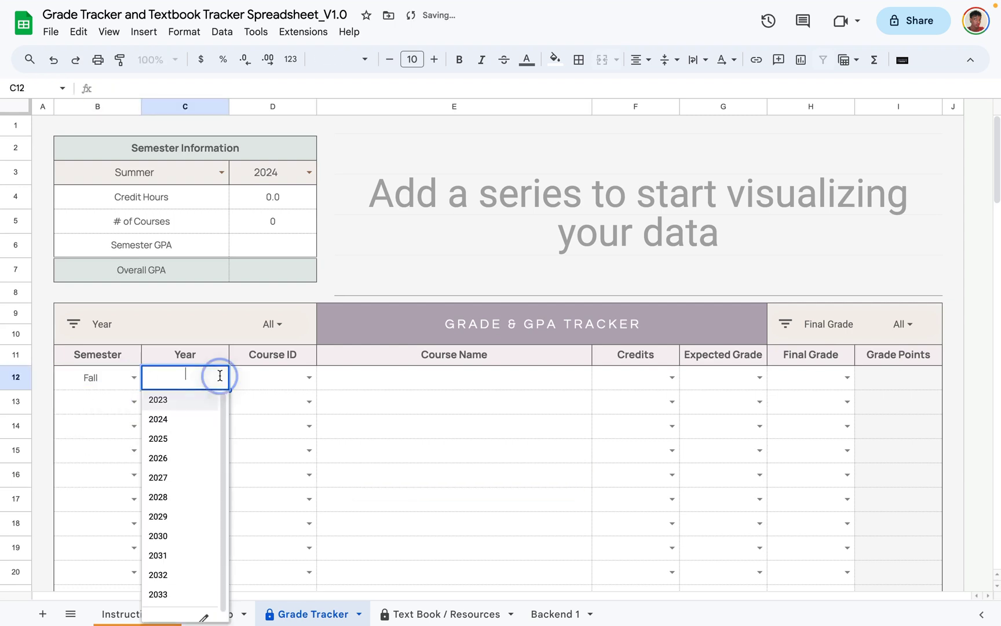
{"action": "left_click", "coordinate": [191, 409]}
{"action": "left_click", "coordinate": [307, 378]}
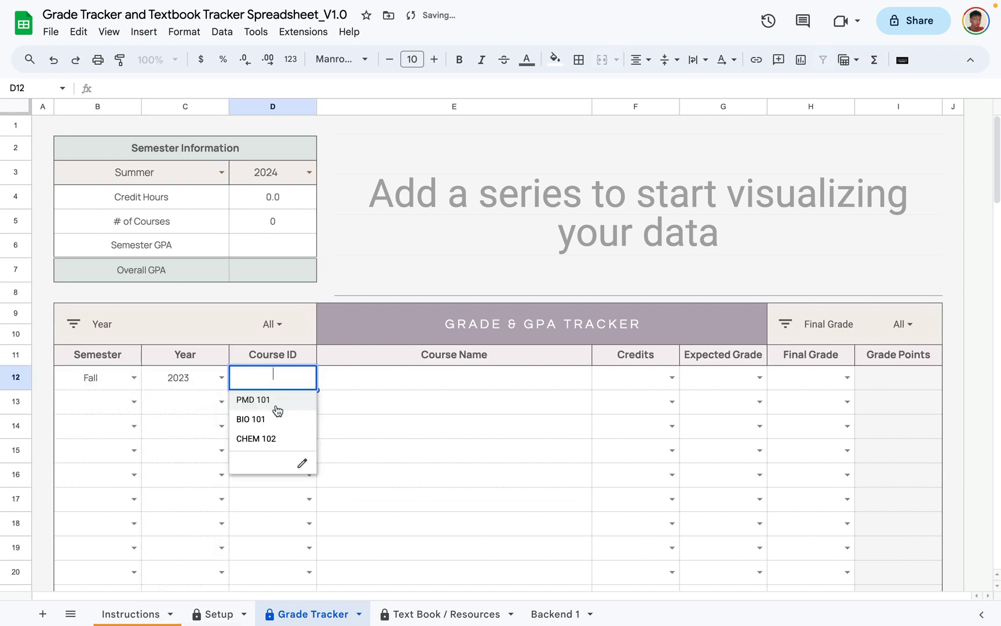
{"action": "left_click", "coordinate": [284, 399]}
{"action": "left_click", "coordinate": [371, 383]}
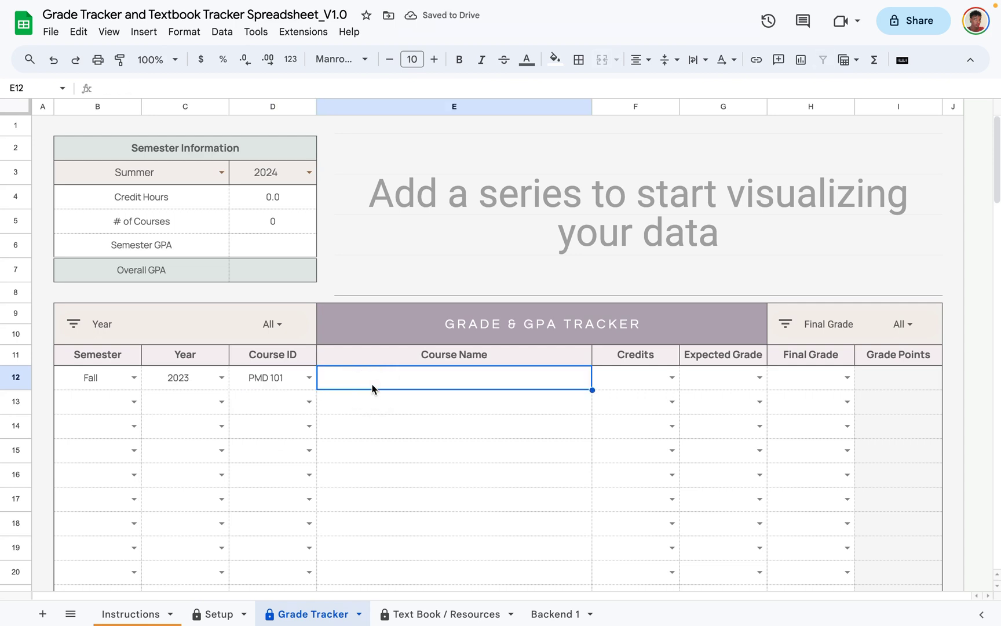
{"action": "type", "text": "Pharmacy practice"}
Give the Pharmacy practice row 2 credits, expected grade A and final grade A-.
{"action": "left_click", "coordinate": [670, 377]}
{"action": "left_click", "coordinate": [626, 419]}
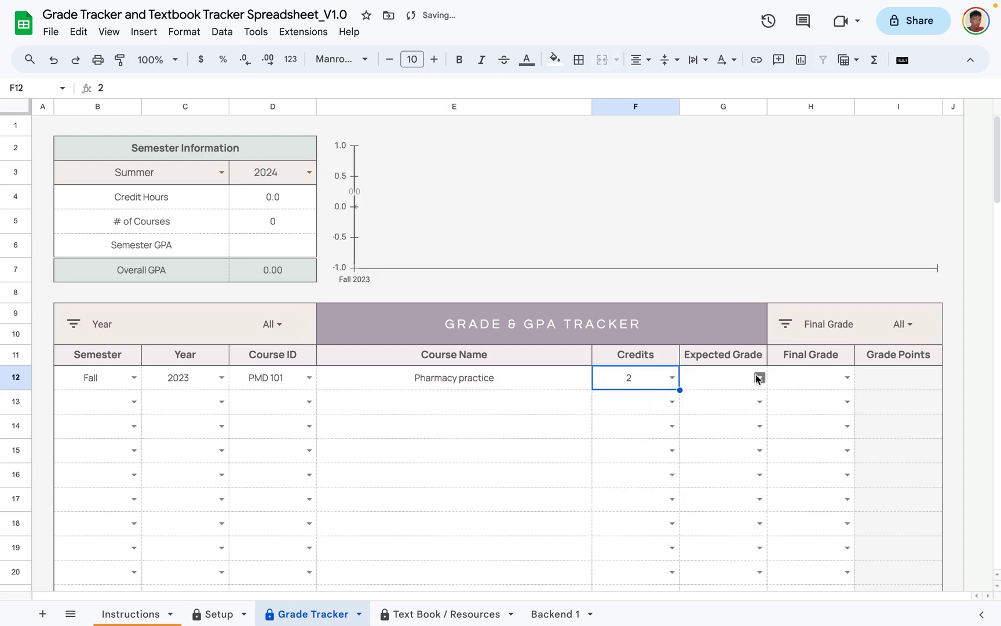
{"action": "left_click", "coordinate": [758, 378]}
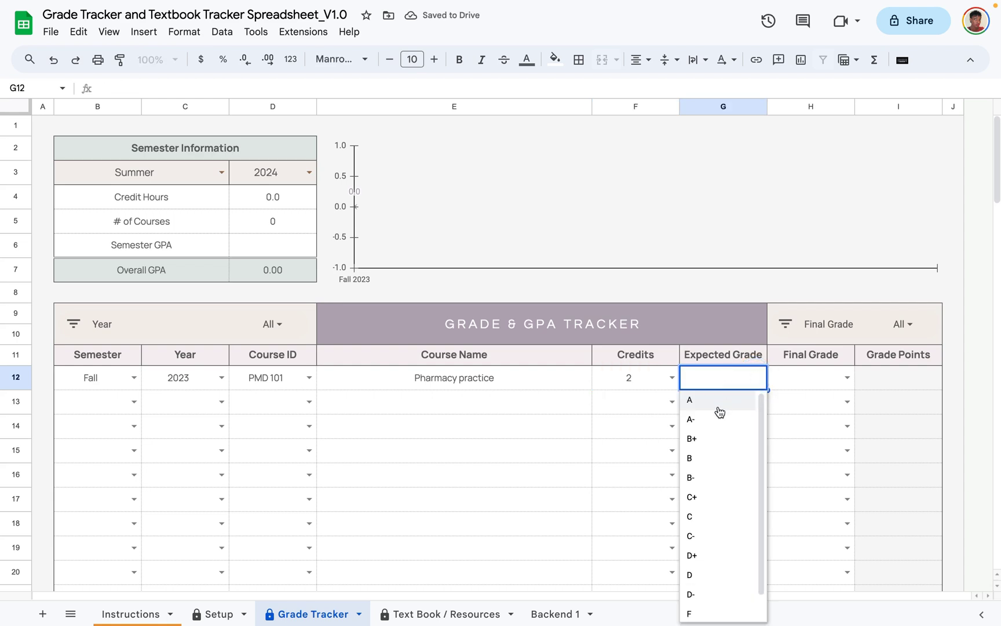
{"action": "left_click", "coordinate": [758, 379]}
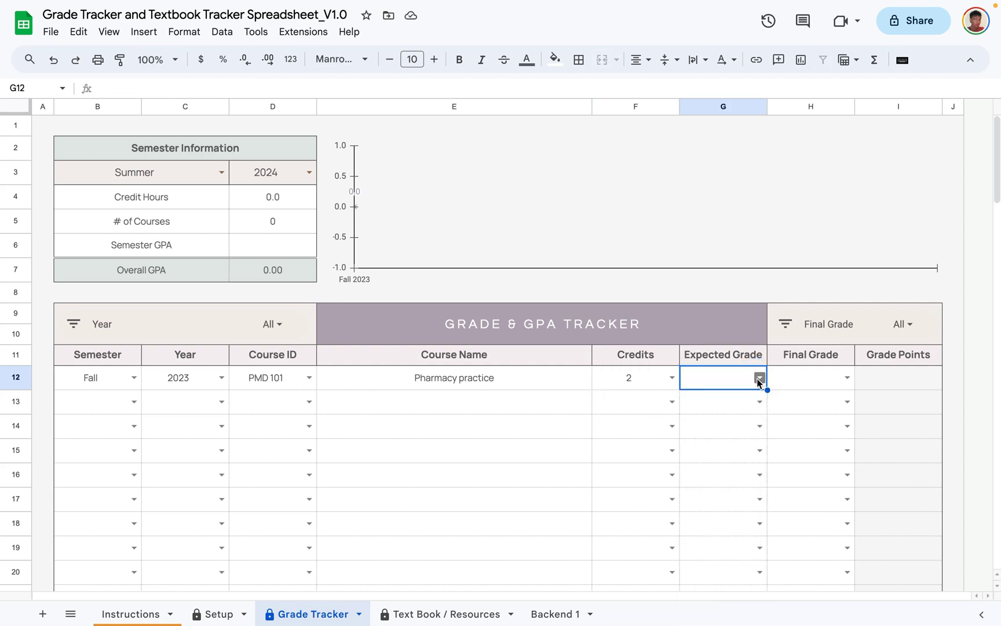
{"action": "left_click", "coordinate": [759, 378]}
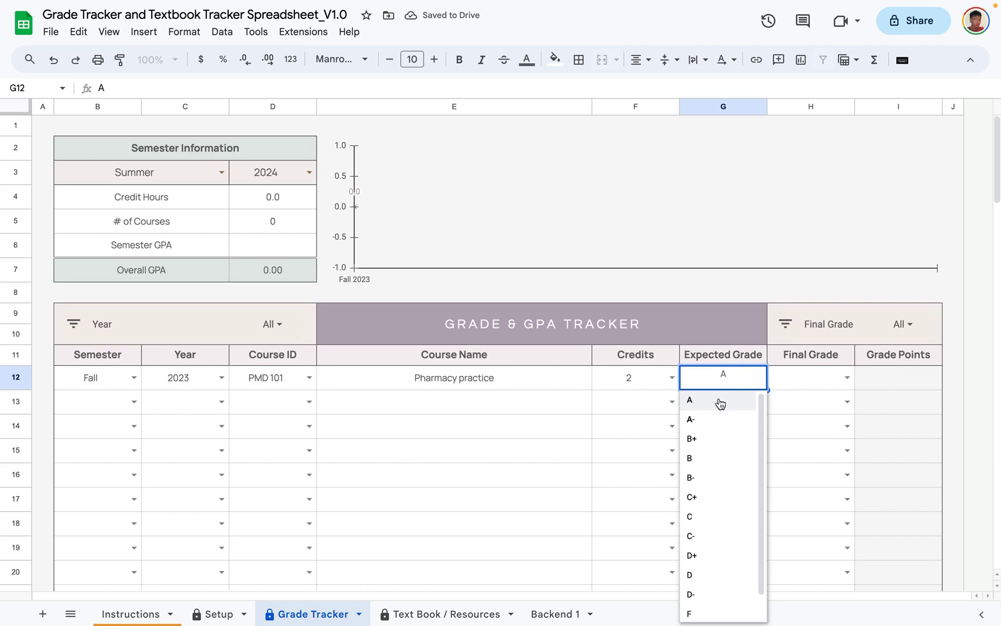
{"action": "left_click", "coordinate": [720, 402]}
{"action": "left_click", "coordinate": [720, 419]}
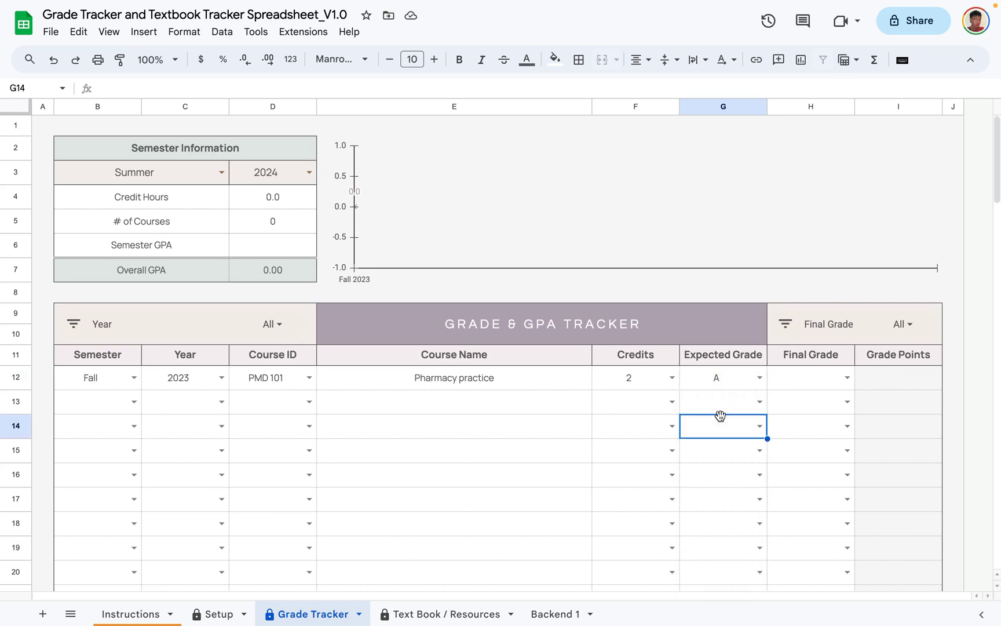
{"action": "left_click", "coordinate": [847, 377]}
{"action": "left_click", "coordinate": [801, 419]}
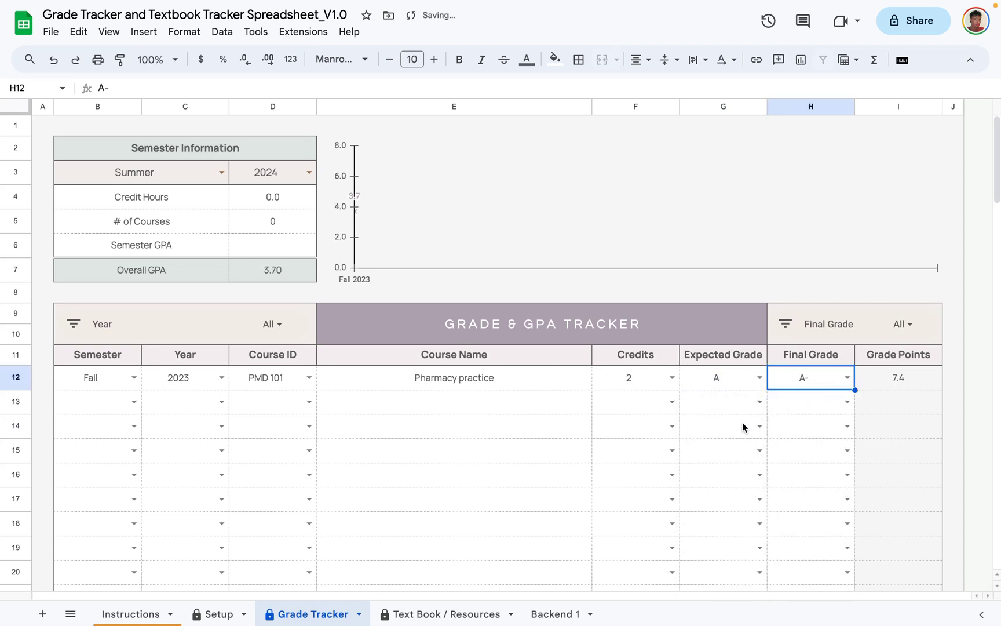
{"action": "left_click", "coordinate": [735, 450]}
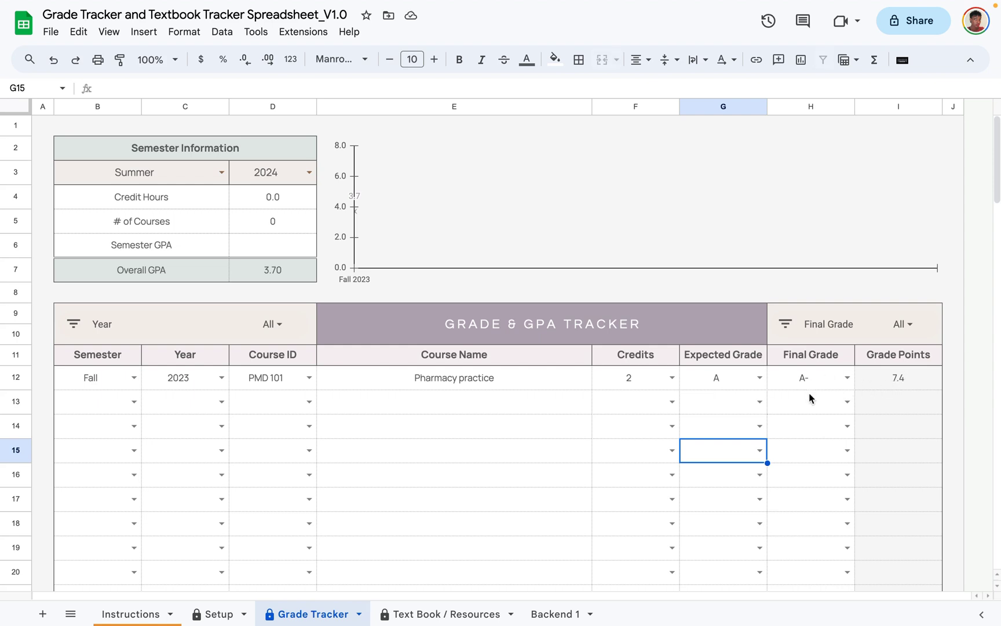
{"action": "left_click", "coordinate": [588, 433]}
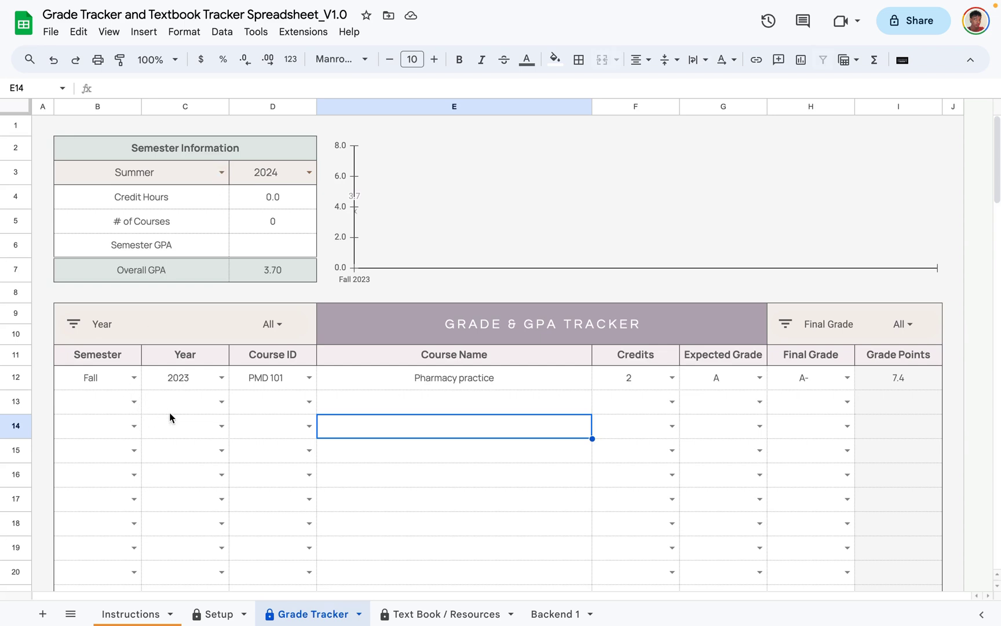
{"action": "left_click", "coordinate": [218, 176]}
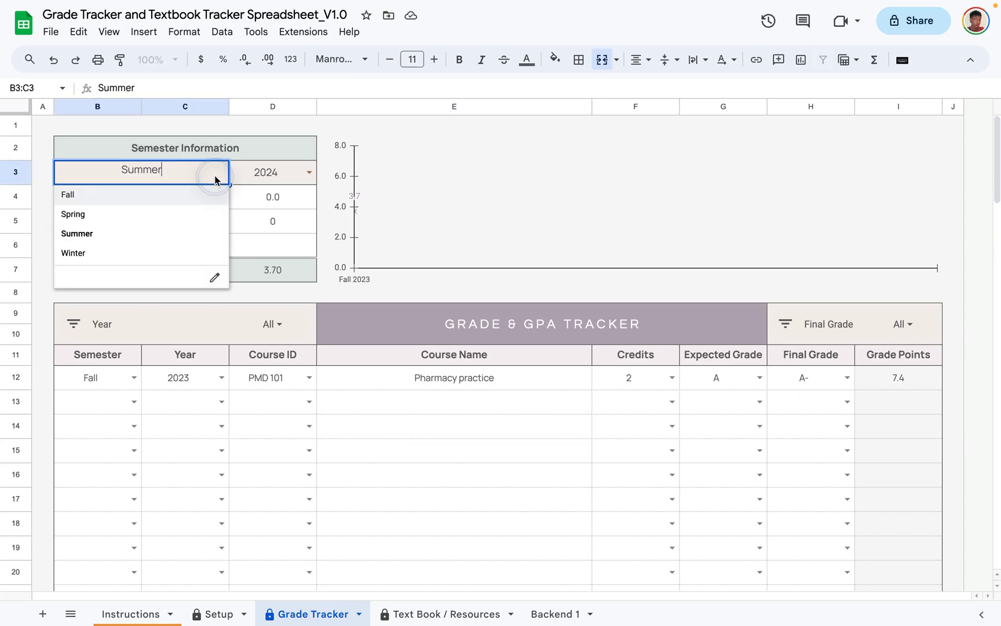
Set the semester summary to Fall 2023.
{"action": "left_click", "coordinate": [99, 193]}
{"action": "left_click", "coordinate": [313, 173]}
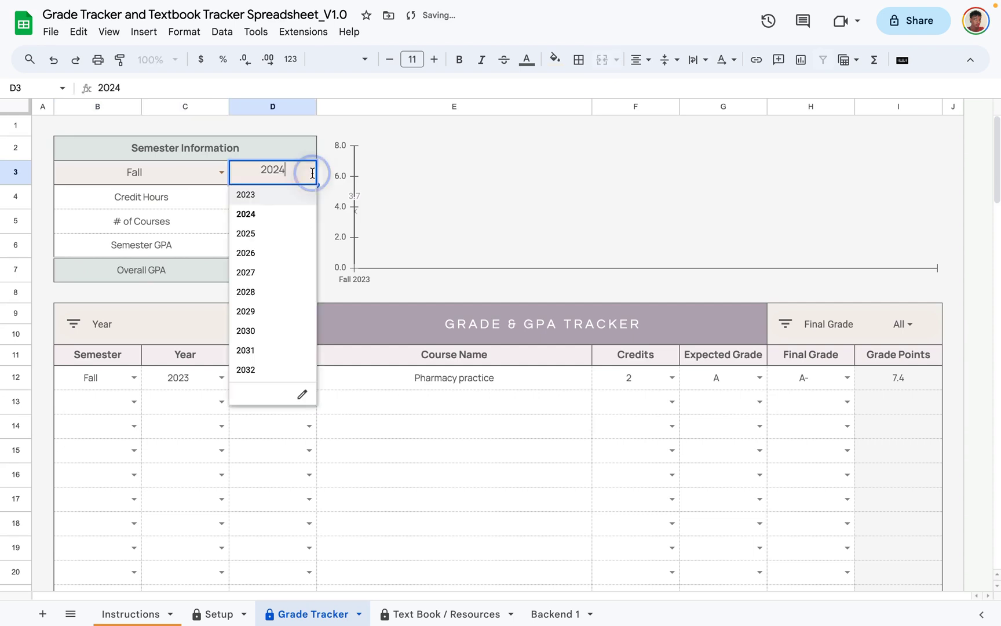
{"action": "left_click", "coordinate": [275, 196]}
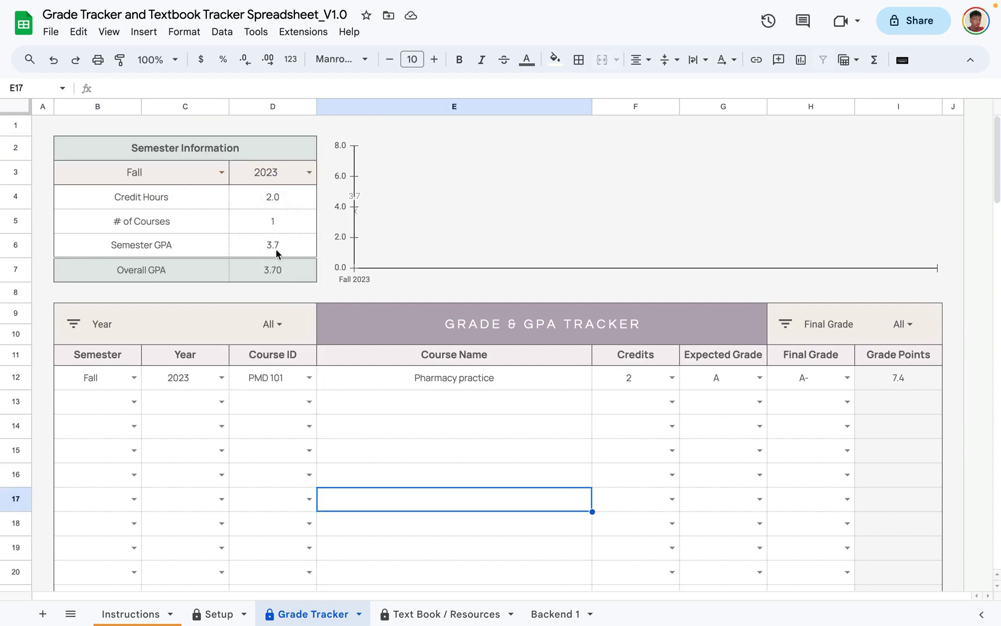
Fill rows 13–15 with Intro to biology, Organic Chemistry 1 and Pharmacy practice 2.
{"action": "left_click", "coordinate": [134, 401]}
{"action": "left_click", "coordinate": [204, 462]}
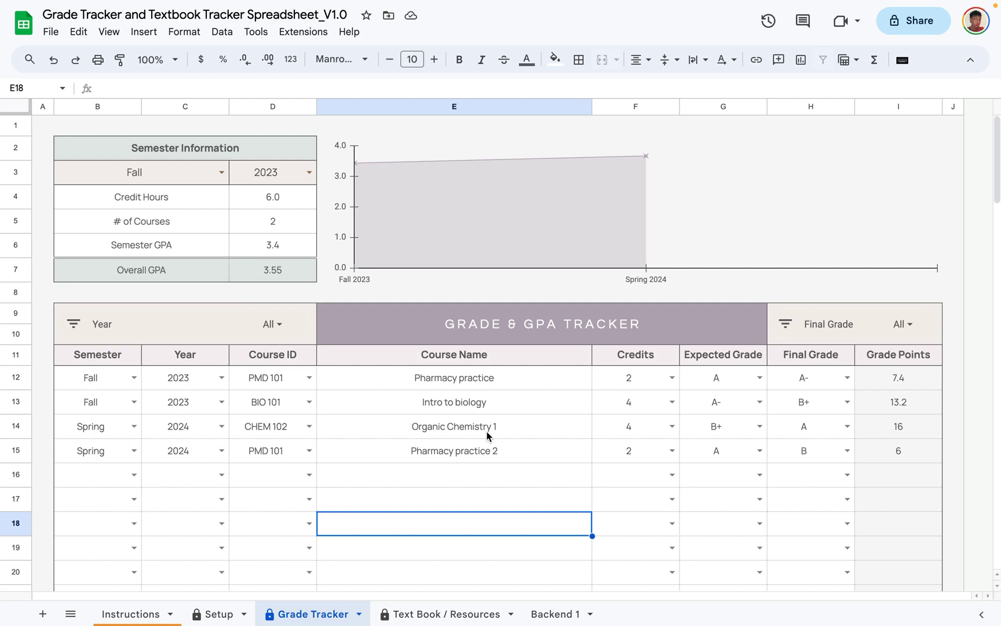
{"action": "left_click", "coordinate": [525, 444]}
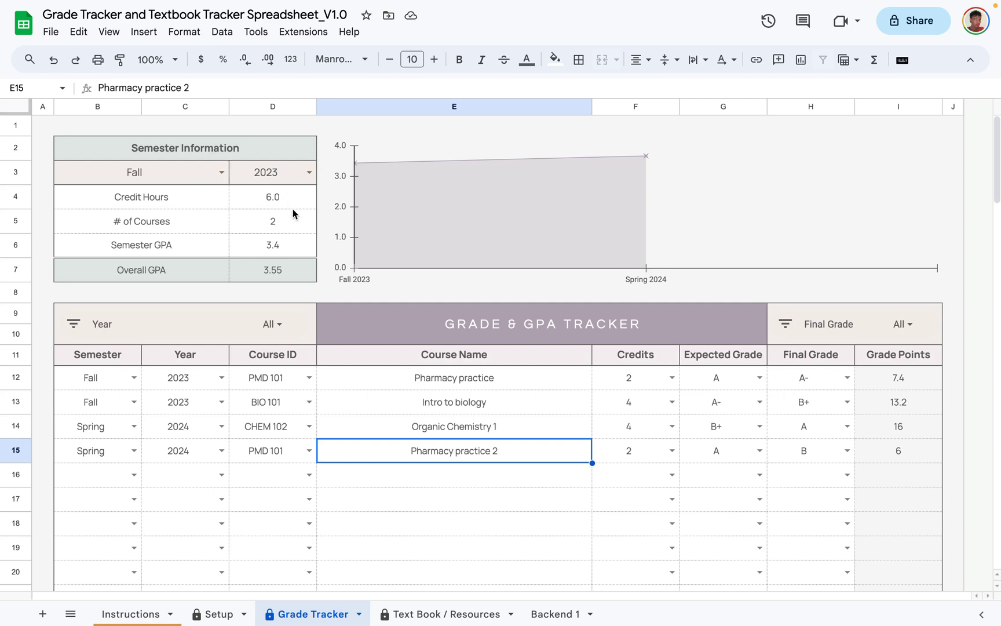
{"action": "left_click", "coordinate": [274, 207]}
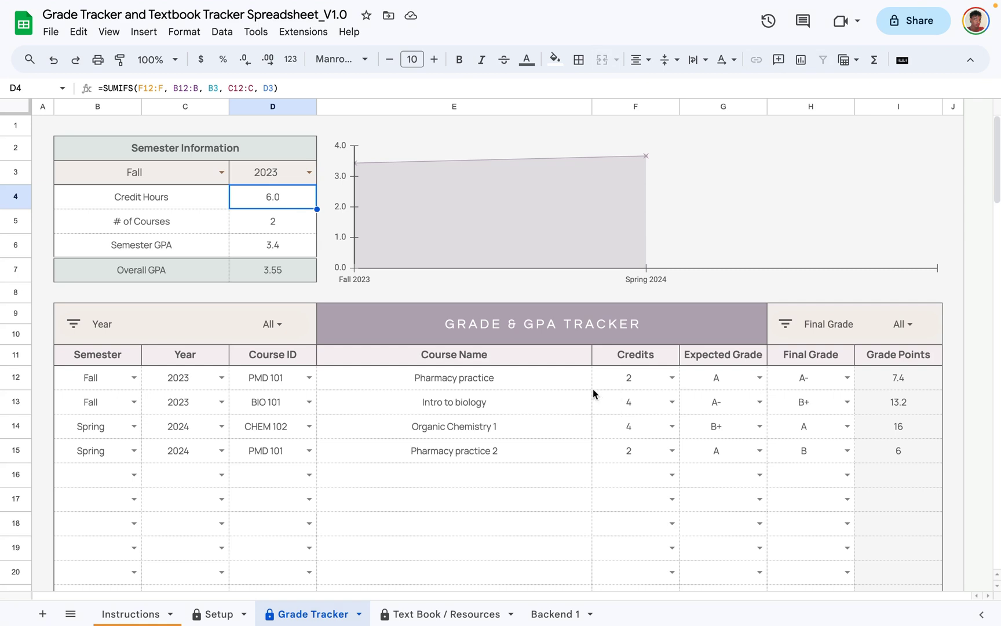
{"action": "left_click", "coordinate": [246, 220]}
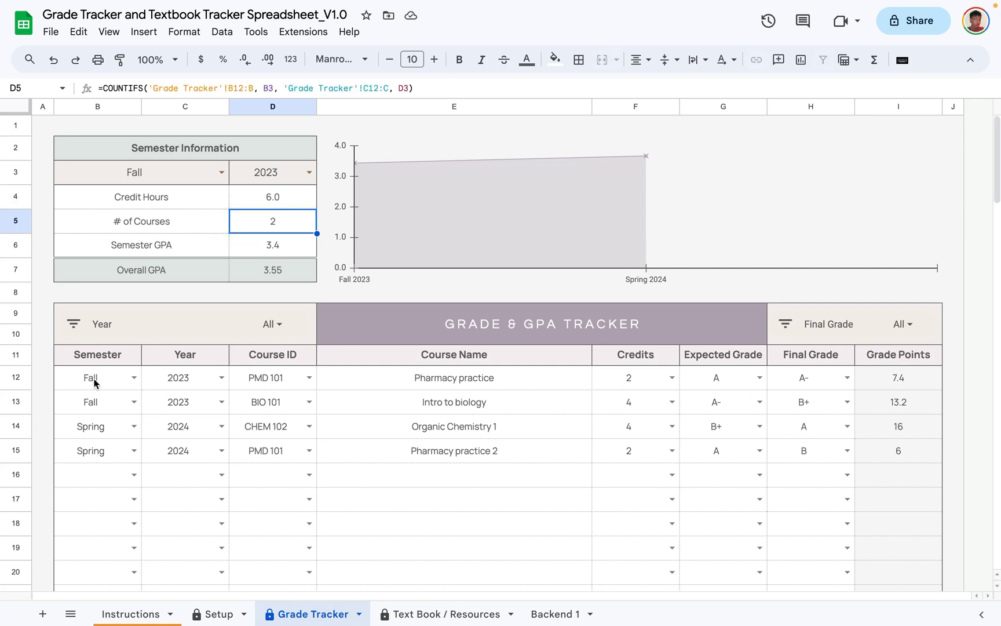
{"action": "left_click", "coordinate": [288, 248], "text": "shift"}
{"action": "left_click", "coordinate": [288, 248]}
{"action": "left_click", "coordinate": [366, 468]}
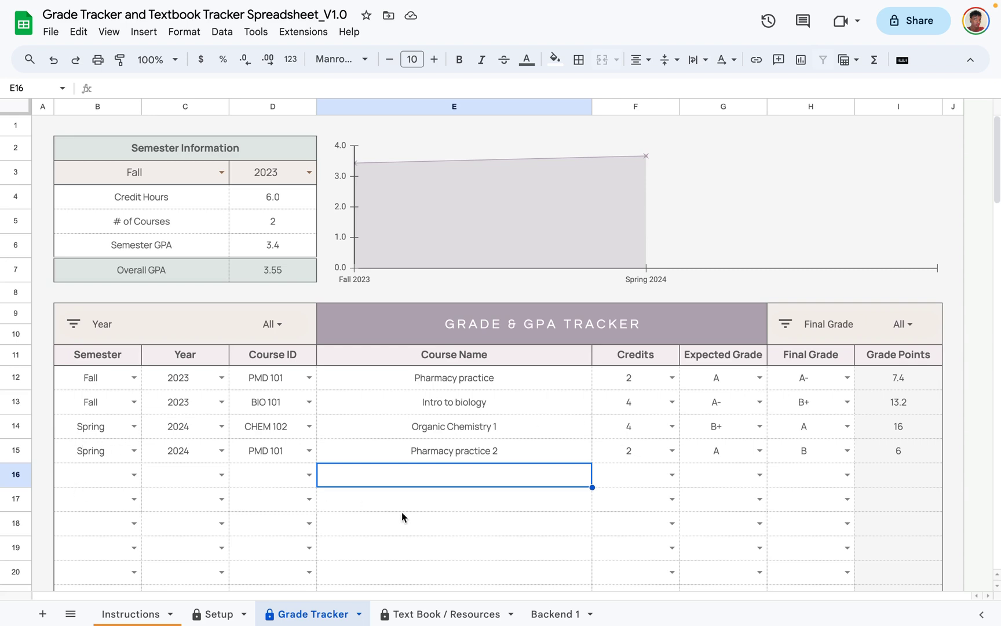
{"action": "left_click", "coordinate": [444, 533]}
Switch the semester summary to Spring.
{"action": "left_click", "coordinate": [220, 172]}
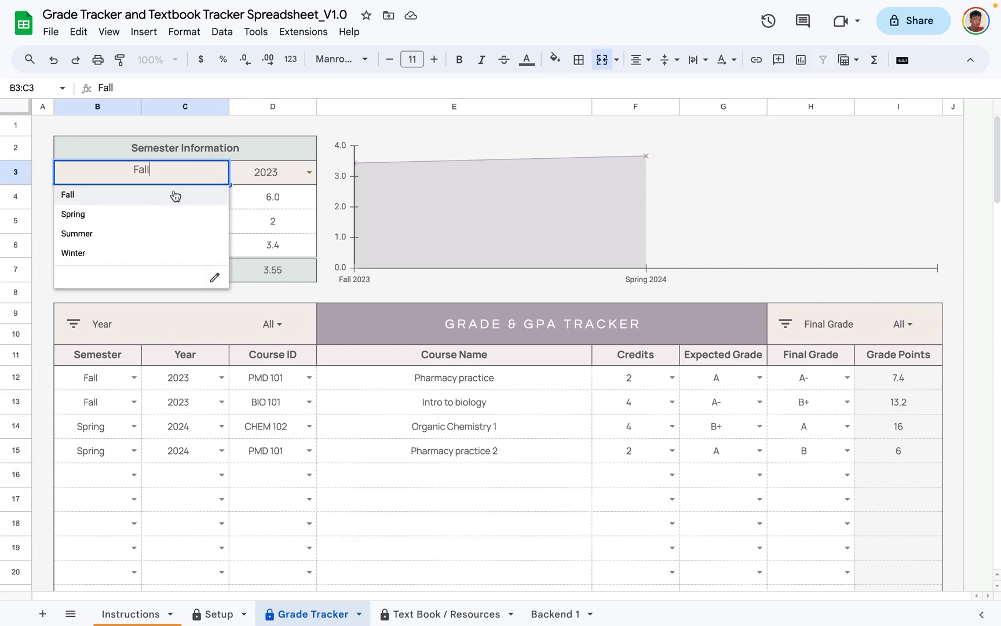
{"action": "left_click", "coordinate": [133, 214]}
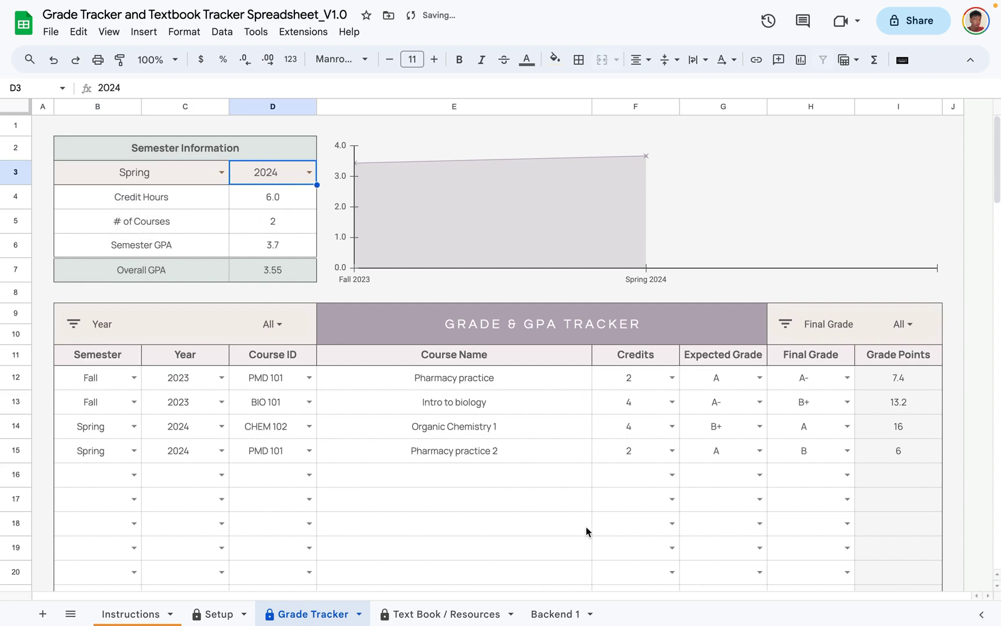
{"action": "left_click", "coordinate": [558, 537]}
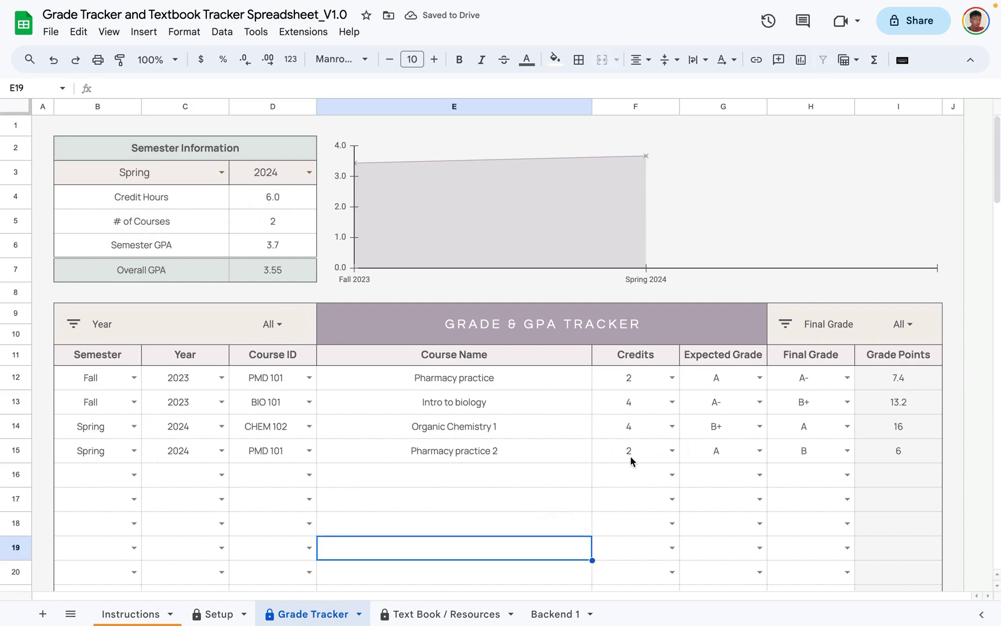
Change Organic Chemistry 1 to 3 credits.
{"action": "left_click", "coordinate": [672, 426]}
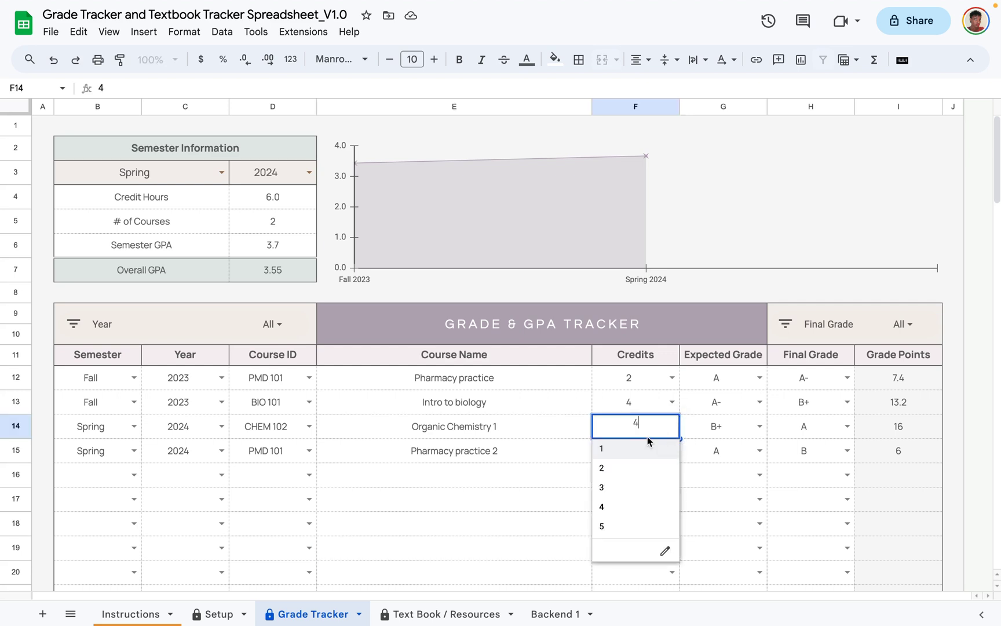
{"action": "left_click", "coordinate": [613, 488]}
{"action": "left_click", "coordinate": [616, 497]}
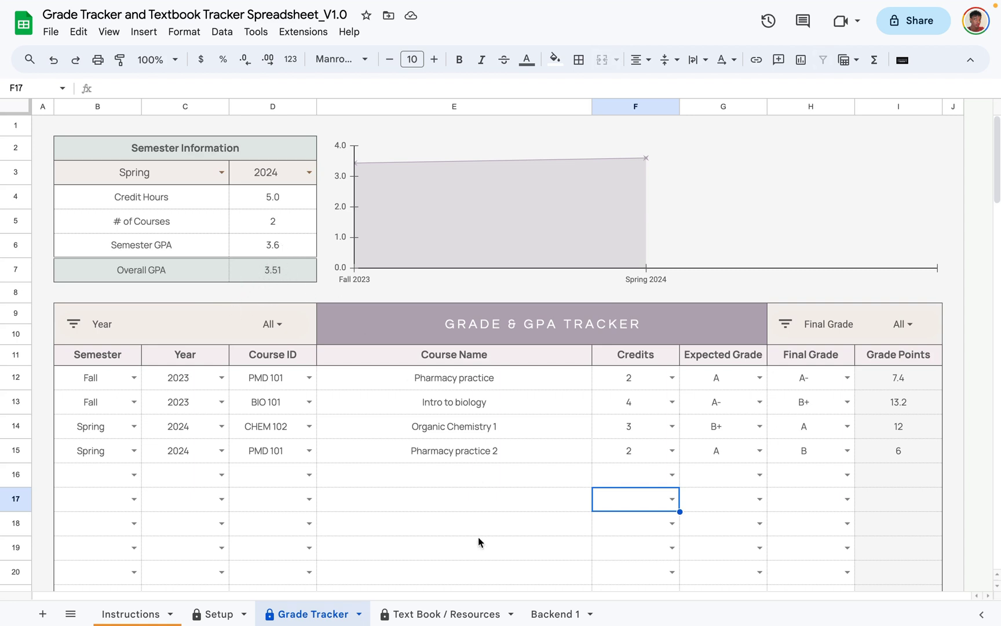
{"action": "left_click", "coordinate": [458, 556]}
{"action": "left_click", "coordinate": [397, 469]}
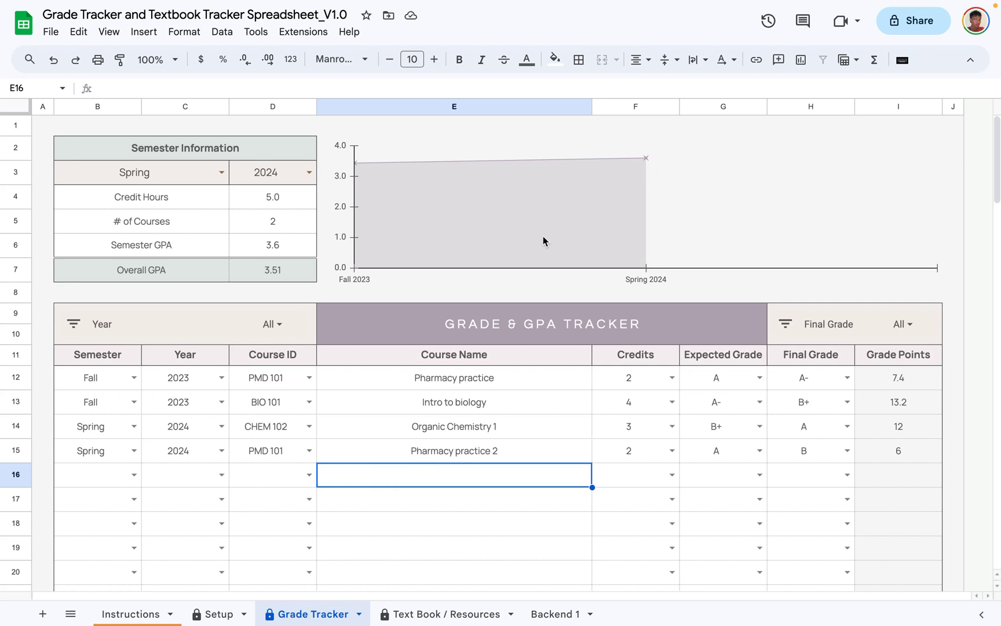
{"action": "left_click", "coordinate": [422, 498]}
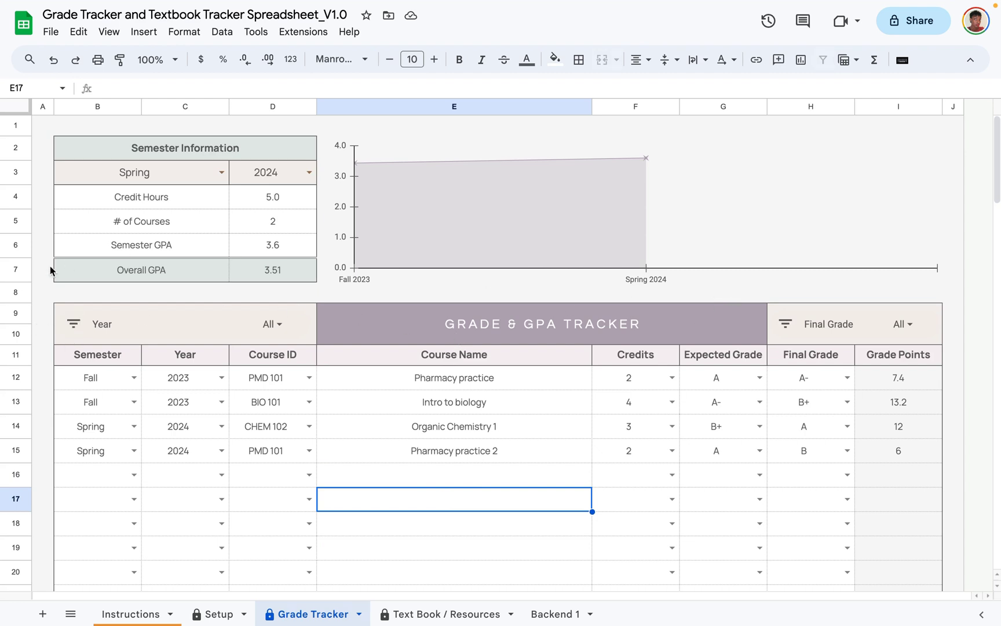
Filter the Year column to show only 2023, dismissing the protected-range warning.
{"action": "left_click", "coordinate": [73, 330]}
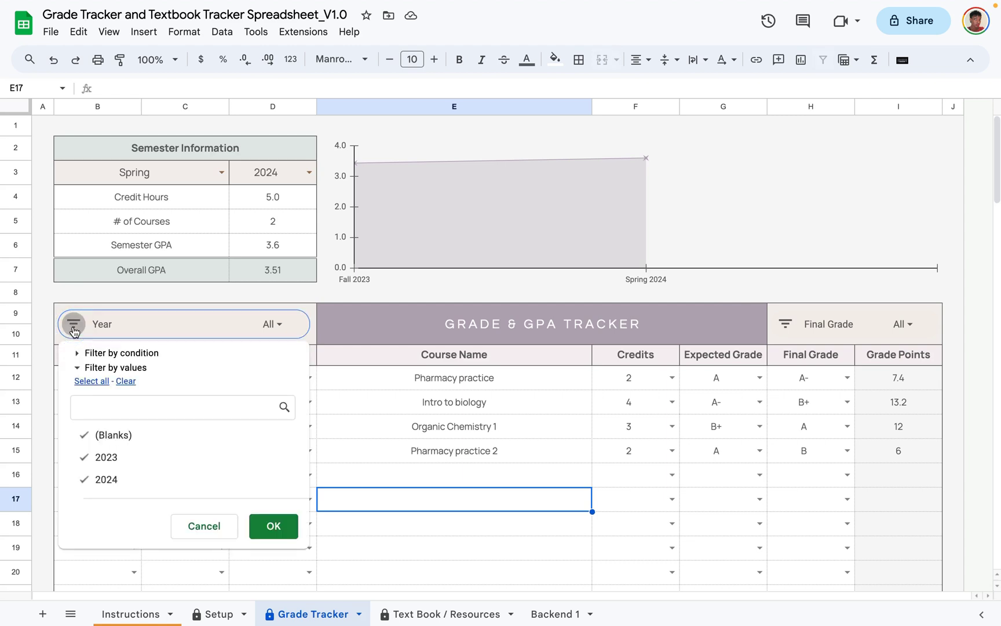
{"action": "left_click", "coordinate": [92, 484]}
{"action": "left_click", "coordinate": [111, 436]}
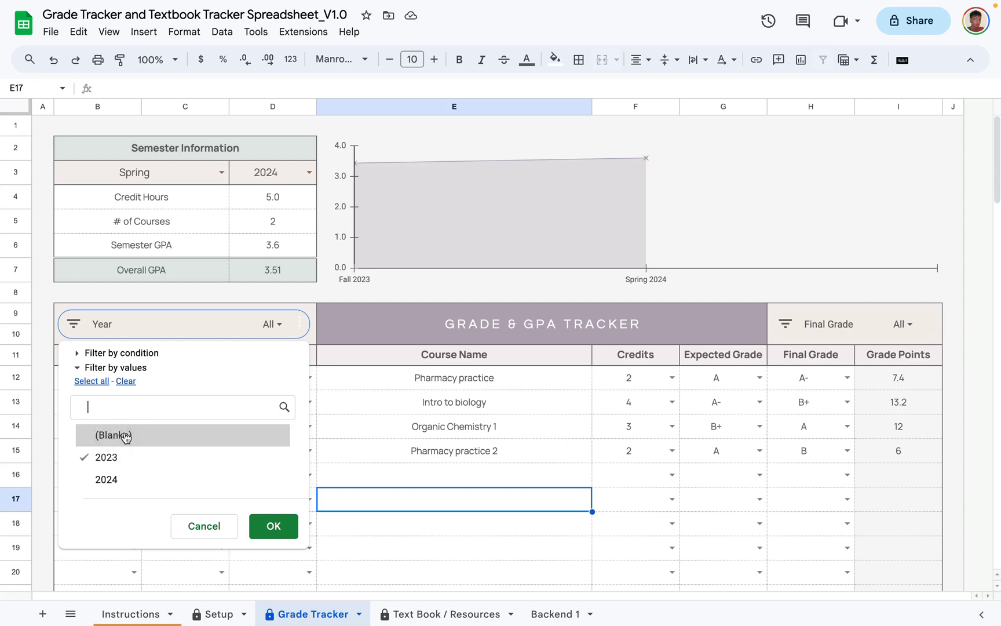
{"action": "left_click", "coordinate": [272, 529]}
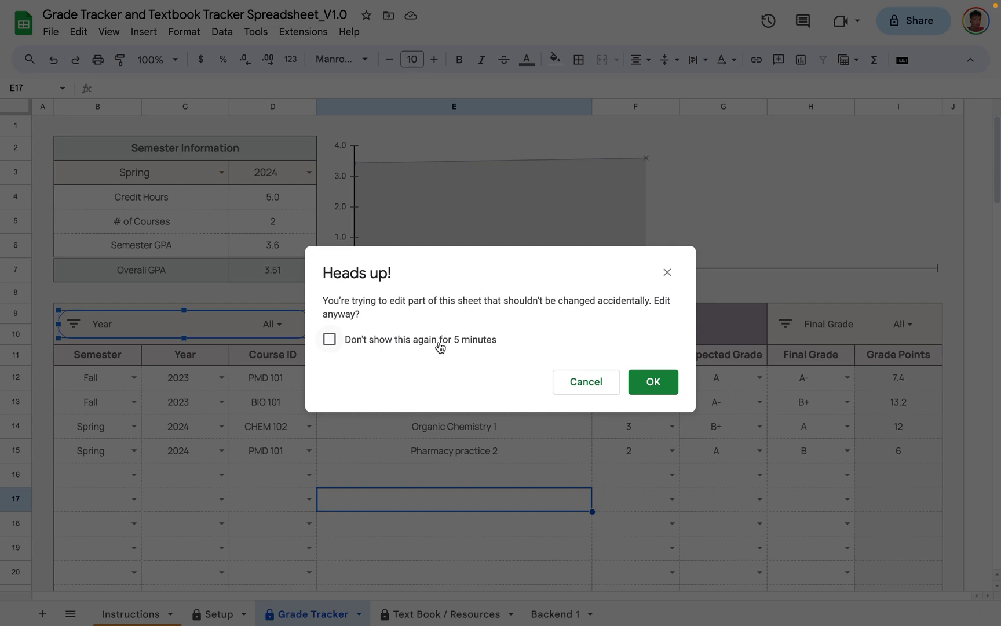
{"action": "left_click", "coordinate": [440, 346]}
{"action": "left_click", "coordinate": [653, 381]}
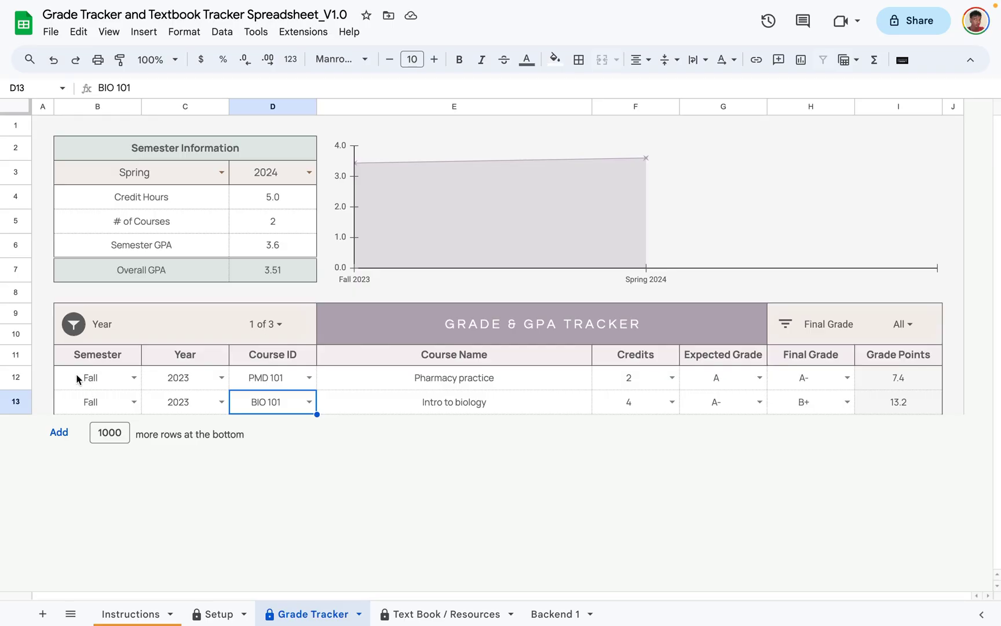
{"action": "key", "text": "Tab"}
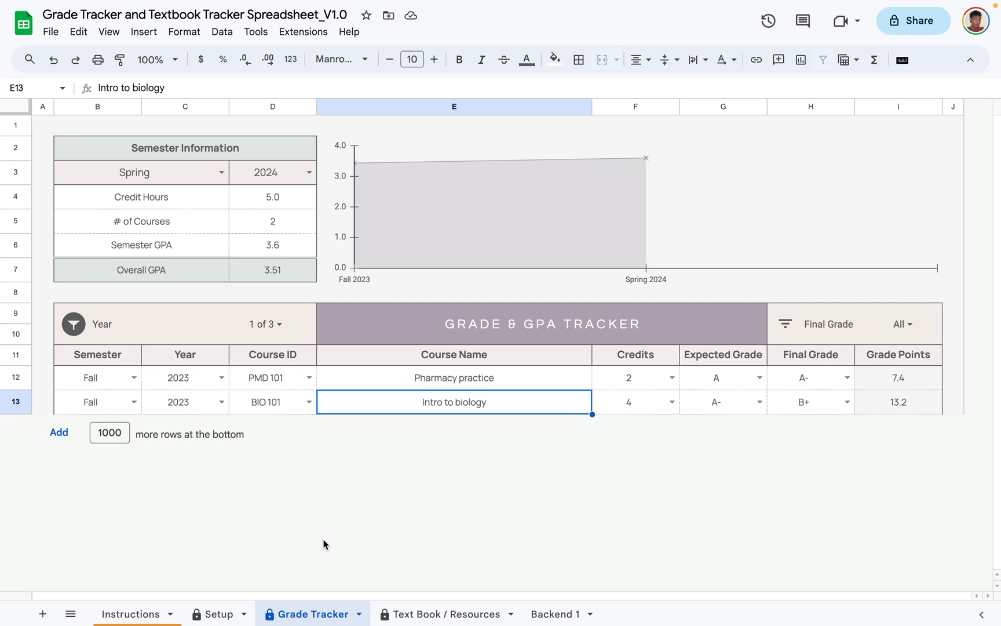
Re-include 2024 and blank years in the Year filter so all rows show.
{"action": "left_click", "coordinate": [73, 324]}
{"action": "left_click", "coordinate": [99, 478]}
{"action": "left_click", "coordinate": [100, 458]}
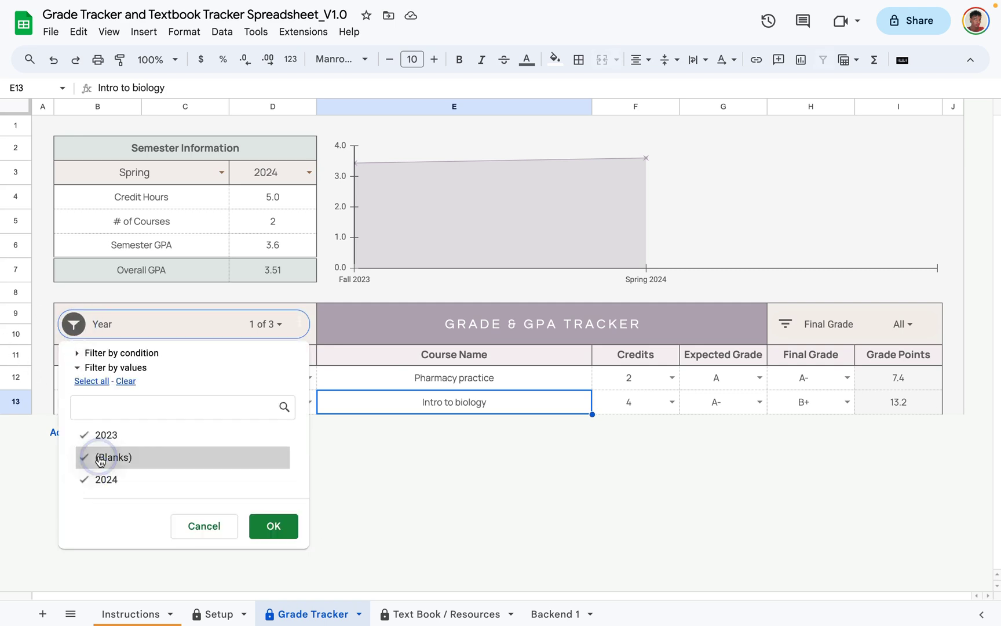
{"action": "left_click", "coordinate": [268, 528]}
{"action": "left_click", "coordinate": [442, 530]}
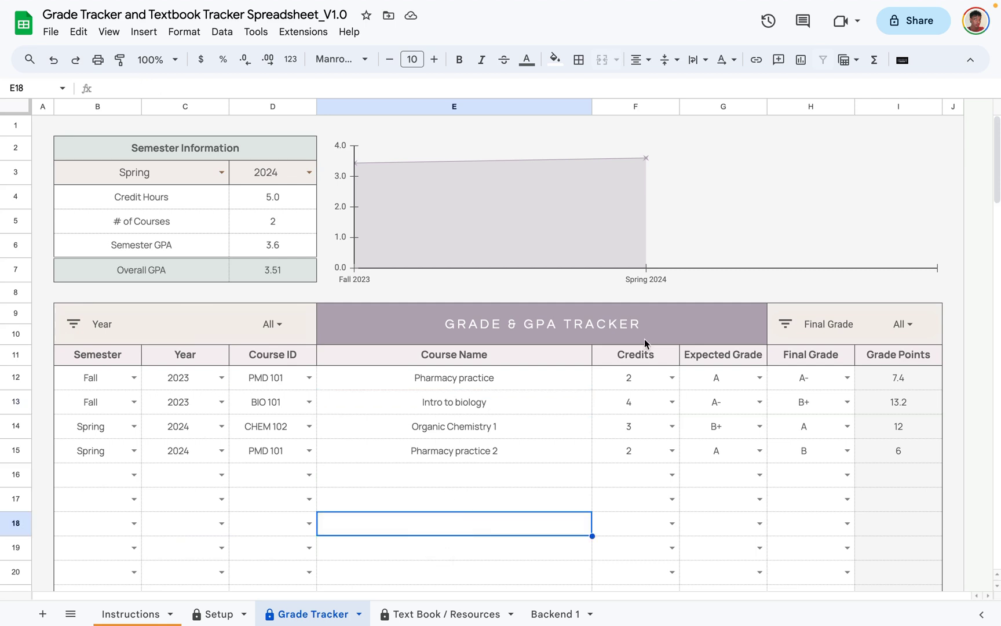
{"action": "left_click", "coordinate": [785, 327]}
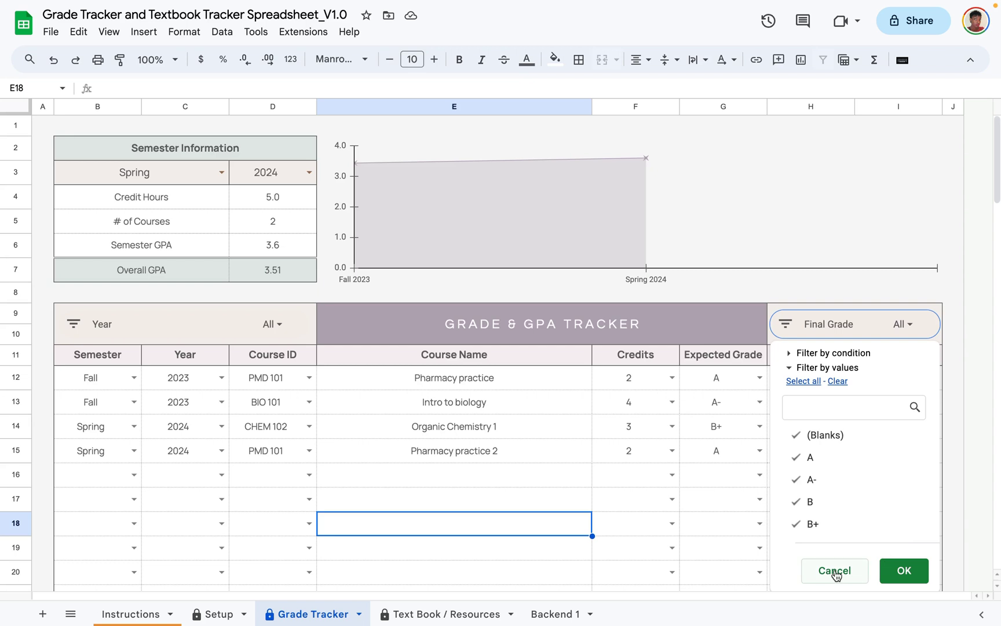
Leave the row 17 cells and move to the Text Book / Resources sheet.
{"action": "left_click", "coordinate": [672, 498]}
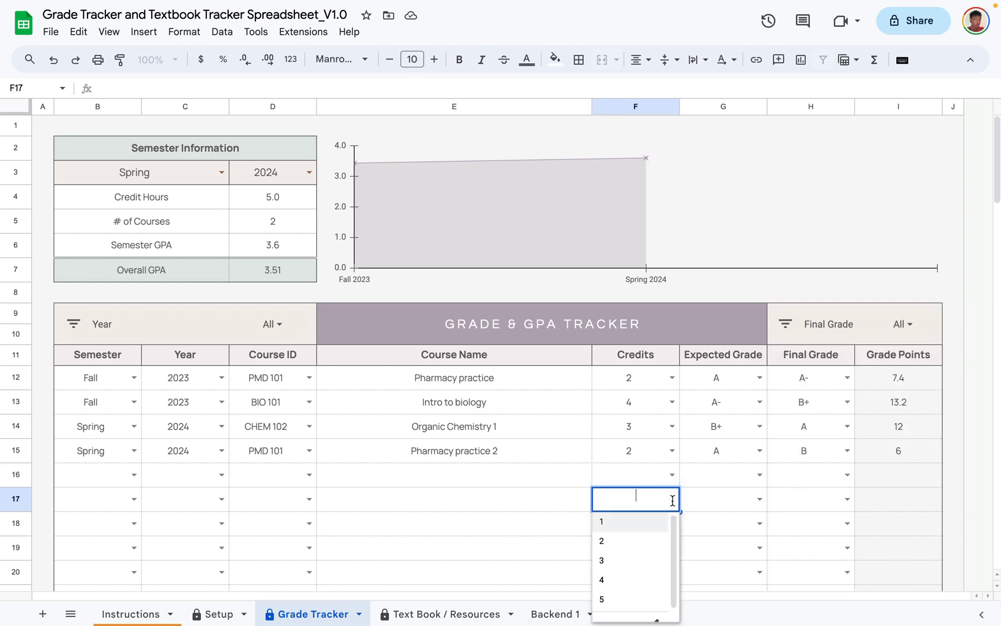
{"action": "left_click", "coordinate": [748, 505]}
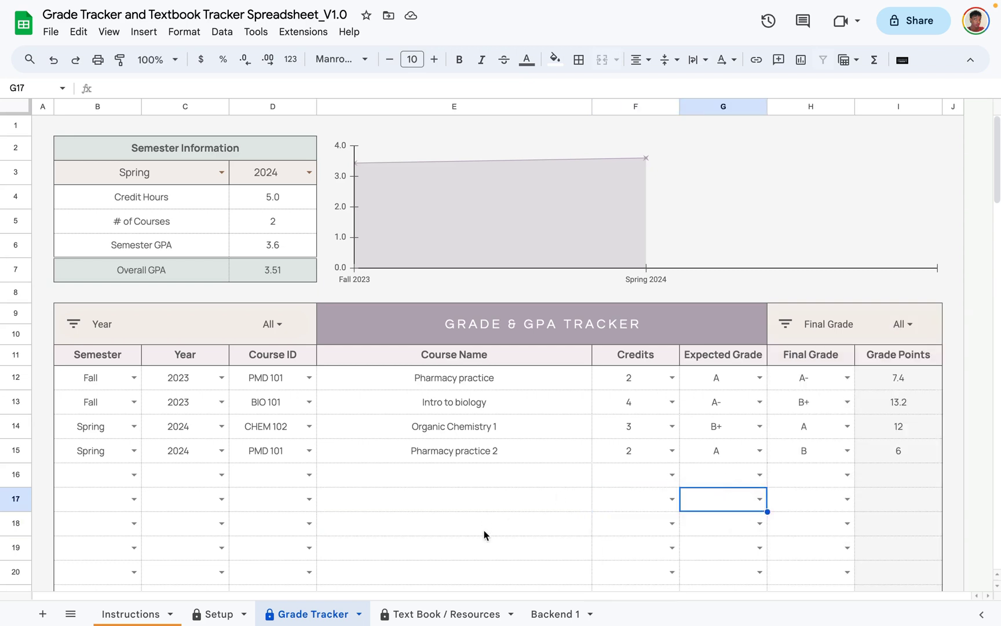
{"action": "key", "text": "ctrl+shift+Page_Down"}
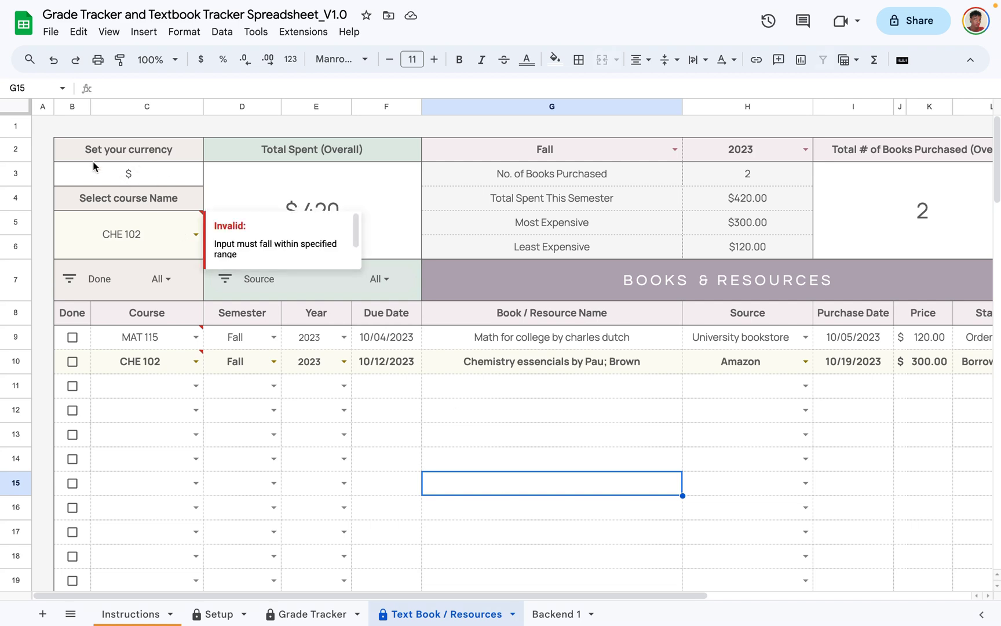
Change the currency symbol in B3 from $ to £.
{"action": "left_click", "coordinate": [139, 175]}
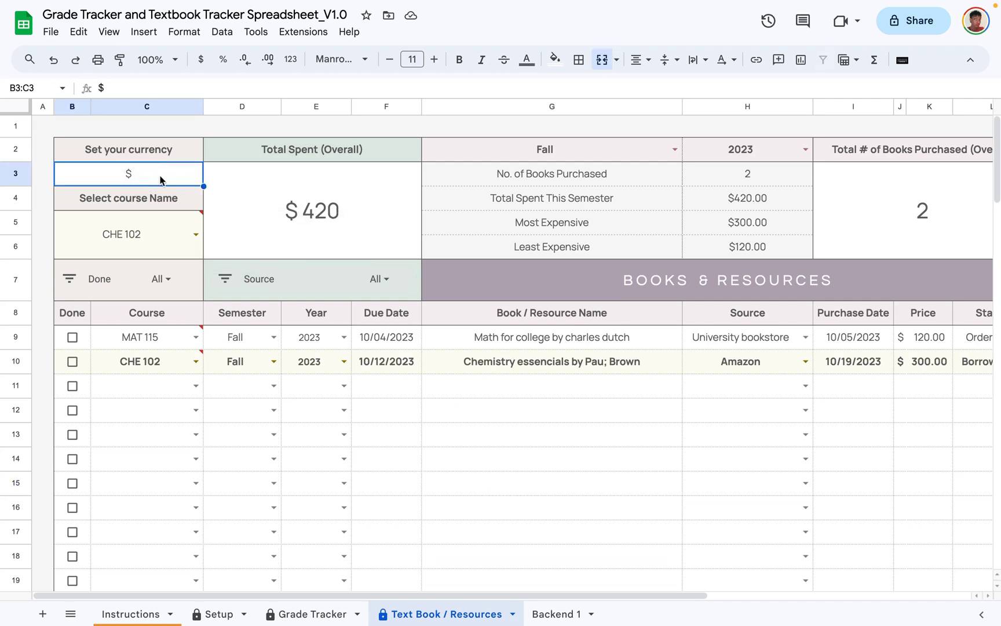
{"action": "double_click", "coordinate": [149, 176]}
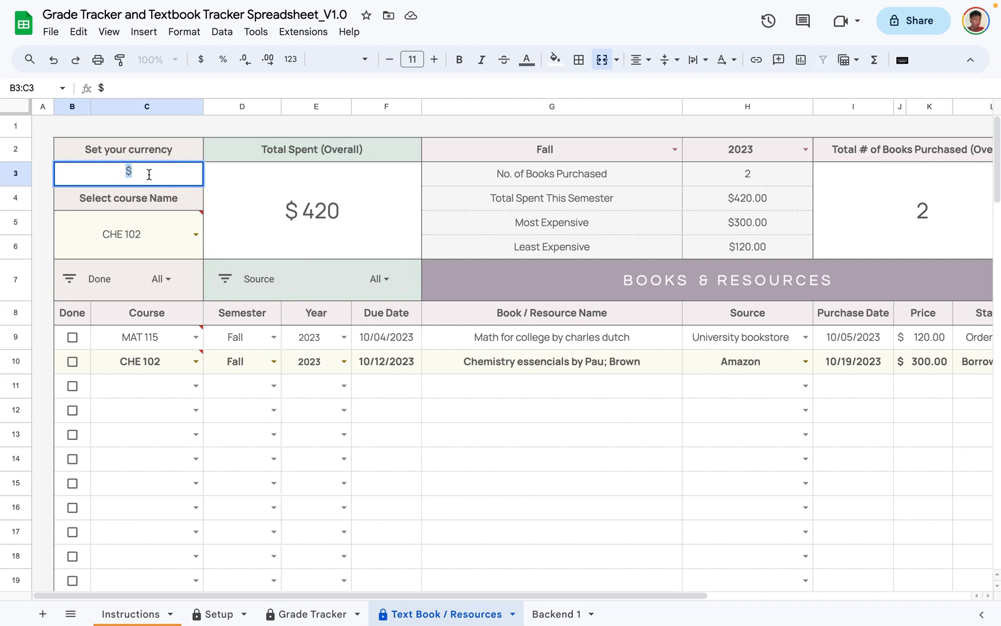
{"action": "type", "text": "£"}
{"action": "left_click", "coordinate": [373, 438]}
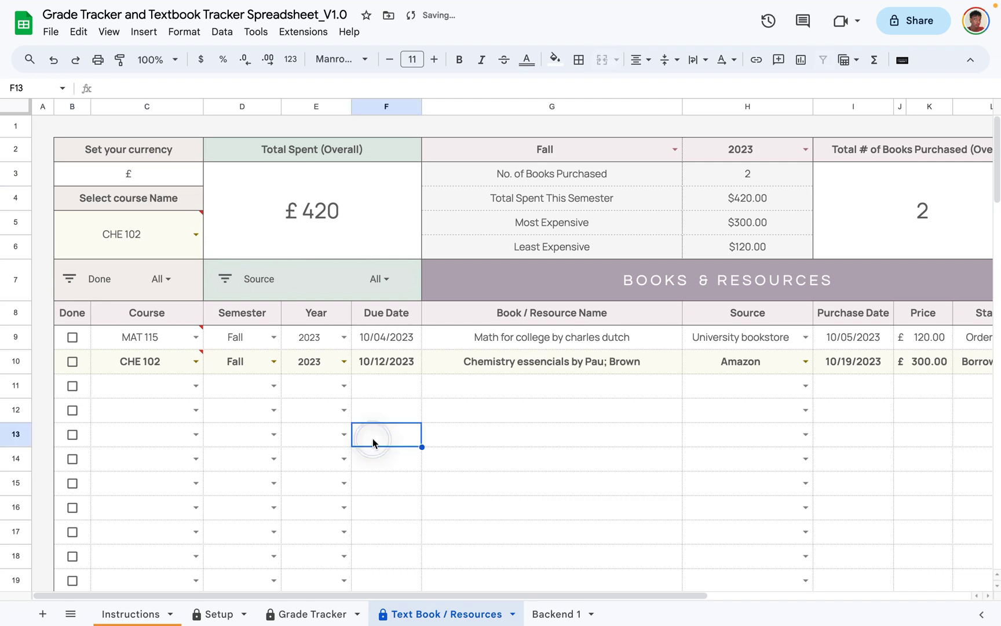
{"action": "left_click", "coordinate": [130, 168]}
{"action": "left_click", "coordinate": [415, 415]}
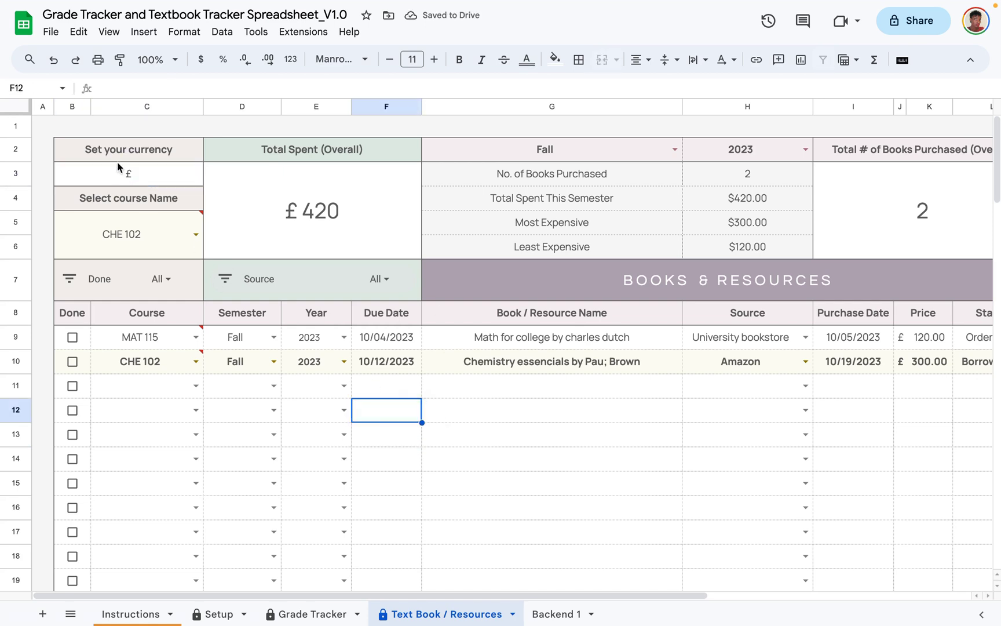
{"action": "left_click", "coordinate": [127, 174]}
Verify the prices and the Total Spent formula in D3 now use £.
{"action": "scroll", "coordinate": [622, 418], "scroll_direction": "right", "scroll_amount": 6}
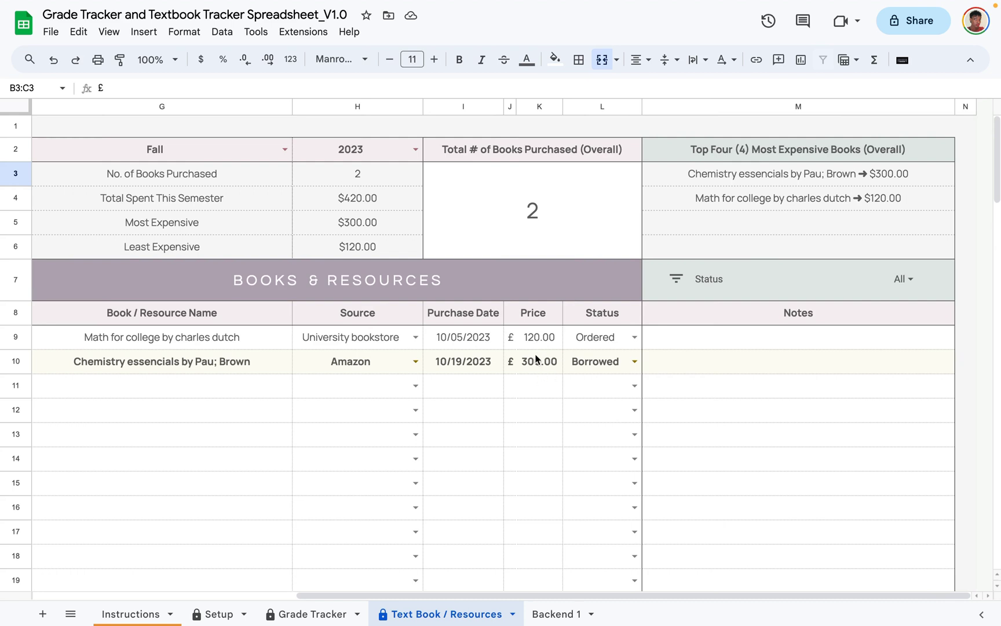
{"action": "left_click", "coordinate": [532, 416]}
{"action": "scroll", "coordinate": [279, 410], "scroll_direction": "left", "scroll_amount": 6}
{"action": "left_click", "coordinate": [163, 182]}
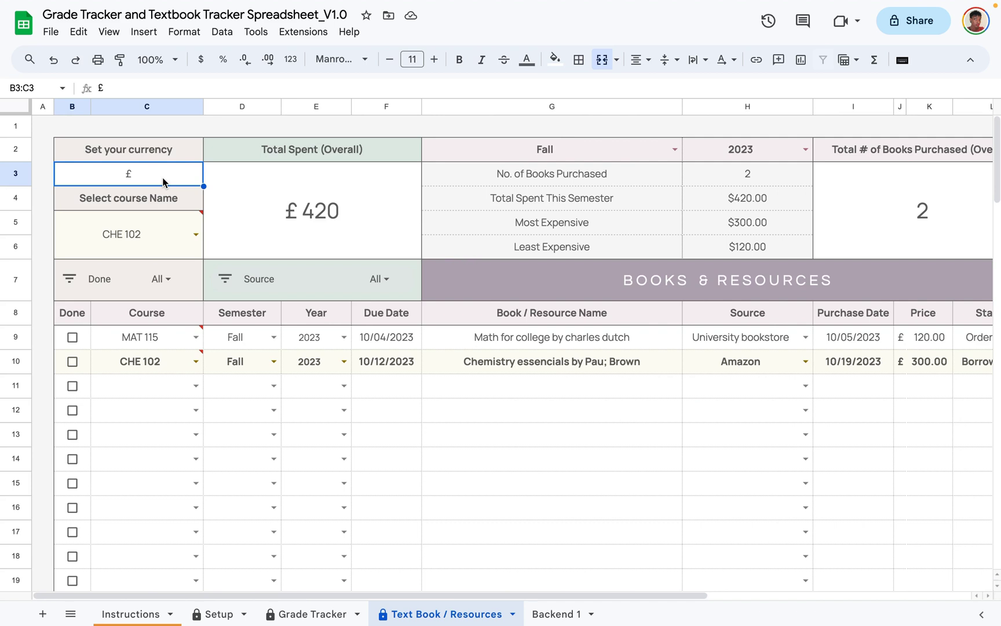
{"action": "left_click", "coordinate": [280, 229]}
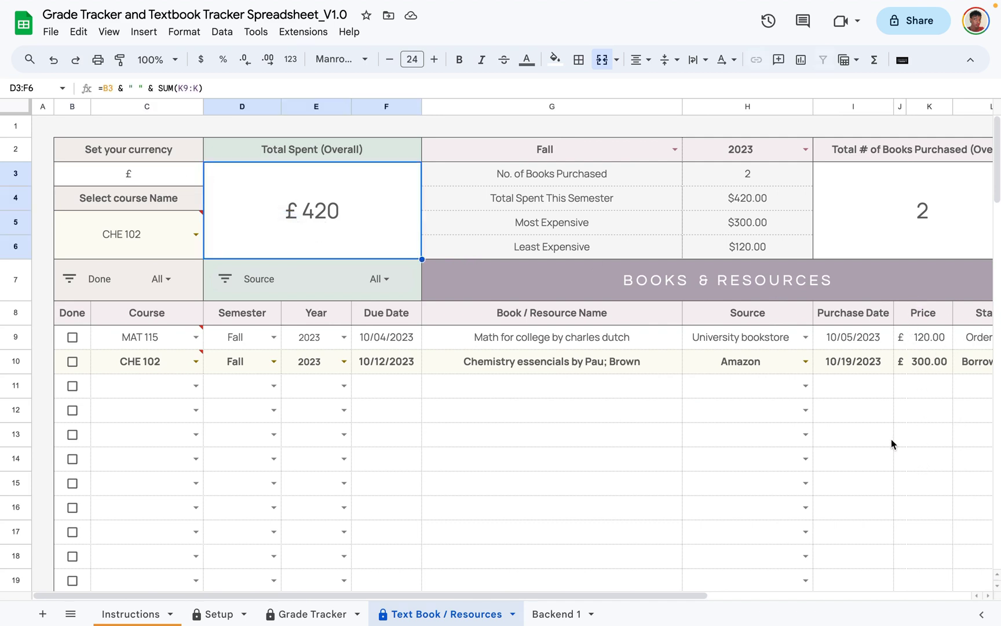
{"action": "left_click", "coordinate": [150, 235]}
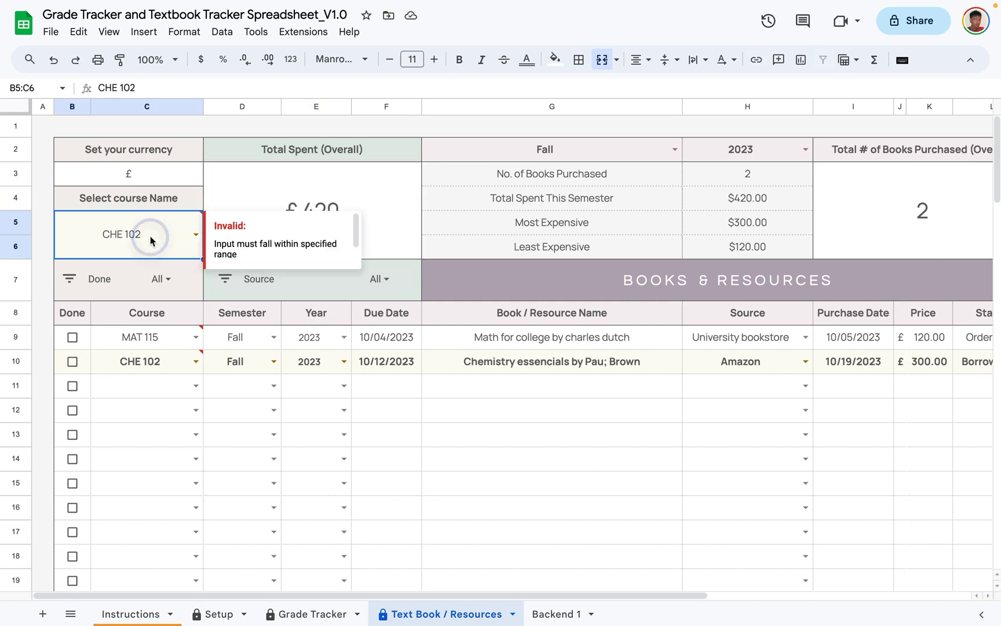
{"action": "left_click", "coordinate": [291, 416]}
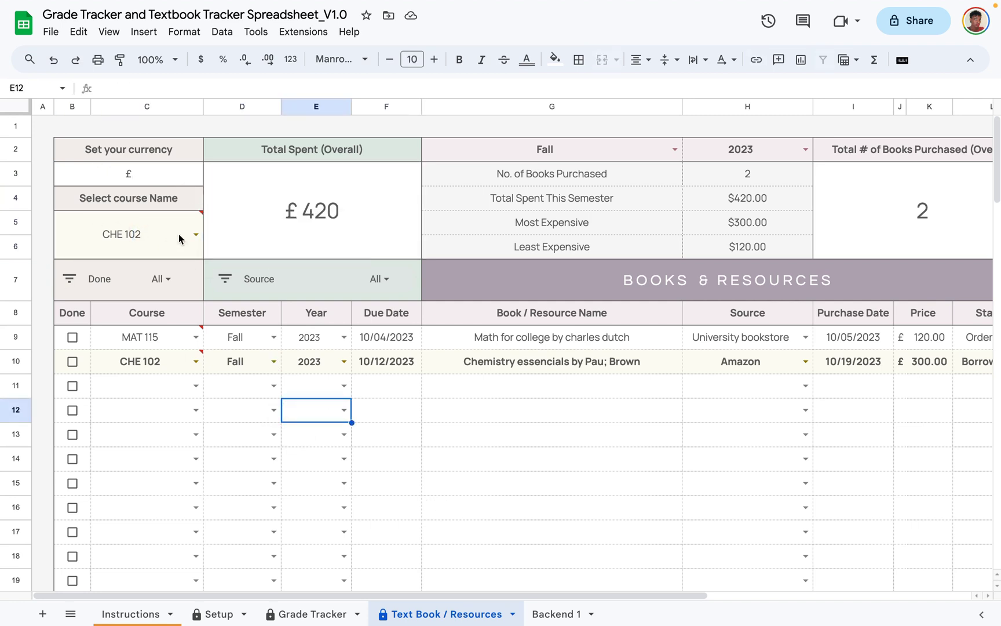
{"action": "key", "text": "Right"}
{"action": "key", "text": "Right"}
{"action": "key", "text": "Down"}
{"action": "key", "text": "Down"}
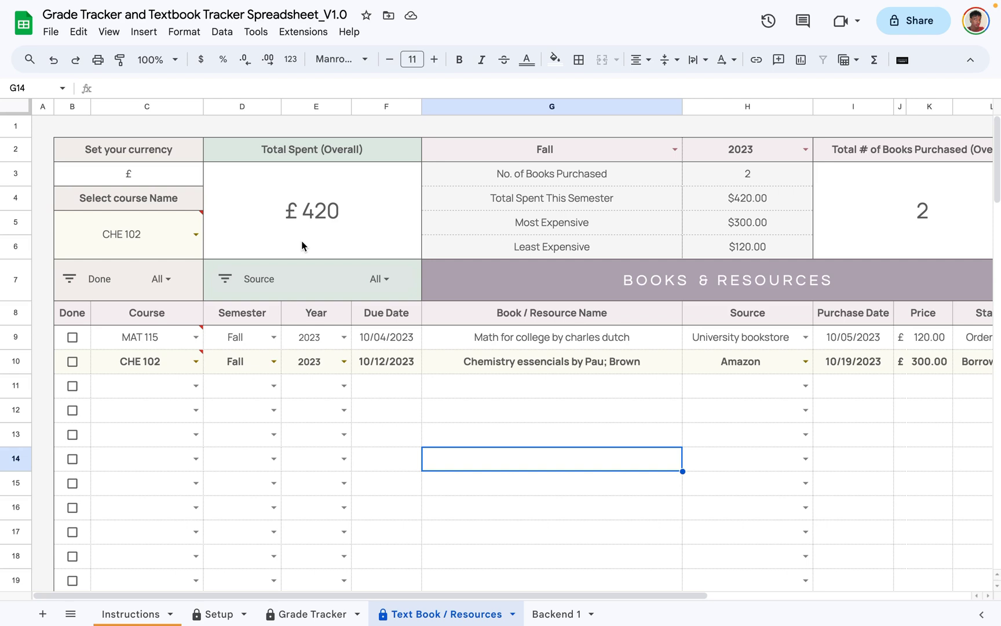
Scroll right to review the Top Four list, then scroll back.
{"action": "scroll", "coordinate": [527, 210], "scroll_direction": "right", "scroll_amount": 1}
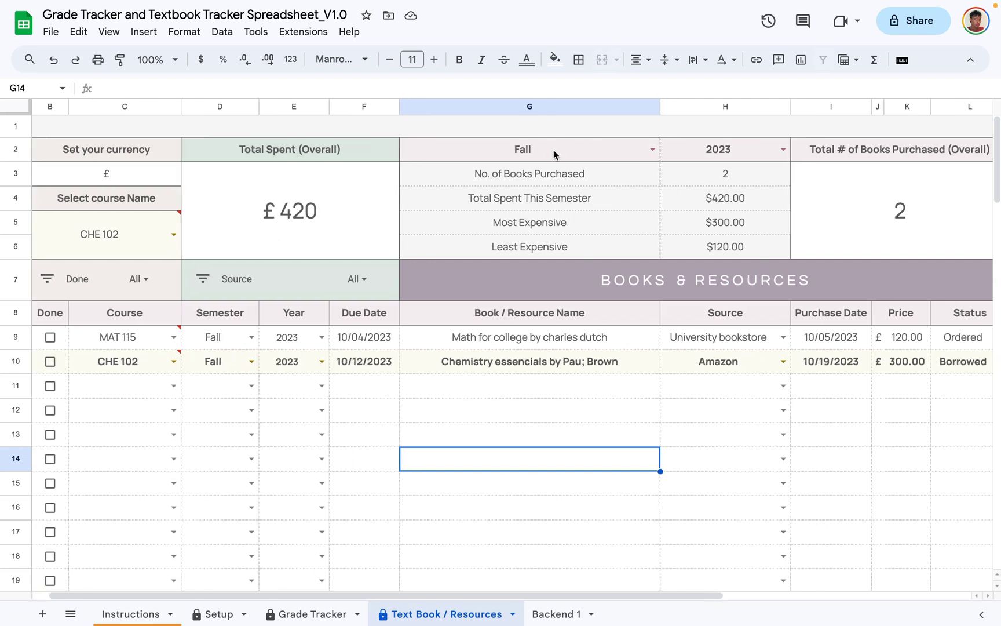
{"action": "scroll", "coordinate": [714, 159], "scroll_direction": "right", "scroll_amount": 5}
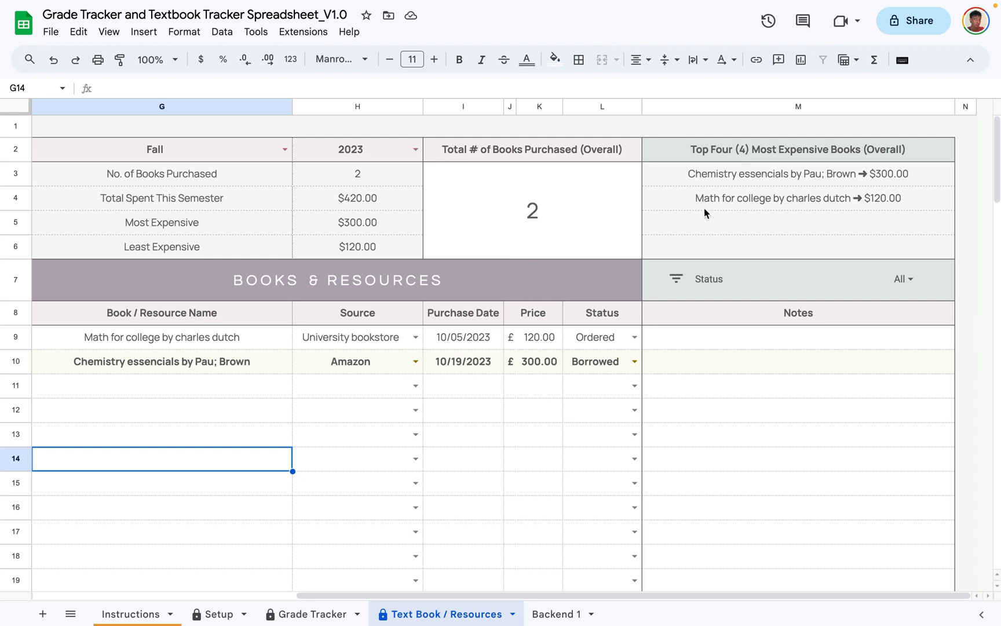
{"action": "scroll", "coordinate": [708, 254], "scroll_direction": "left", "scroll_amount": 6}
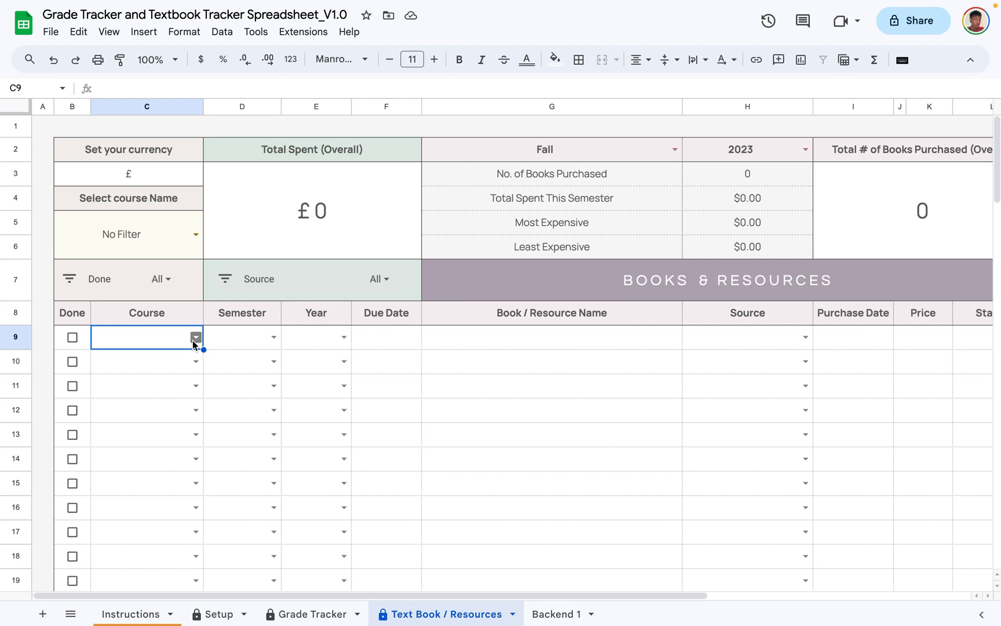
Fill the first book row with course BIO 101, Fall 2023, due 10/07/2023.
{"action": "left_click", "coordinate": [195, 338]}
{"action": "left_click", "coordinate": [140, 378]}
{"action": "left_click", "coordinate": [278, 339]}
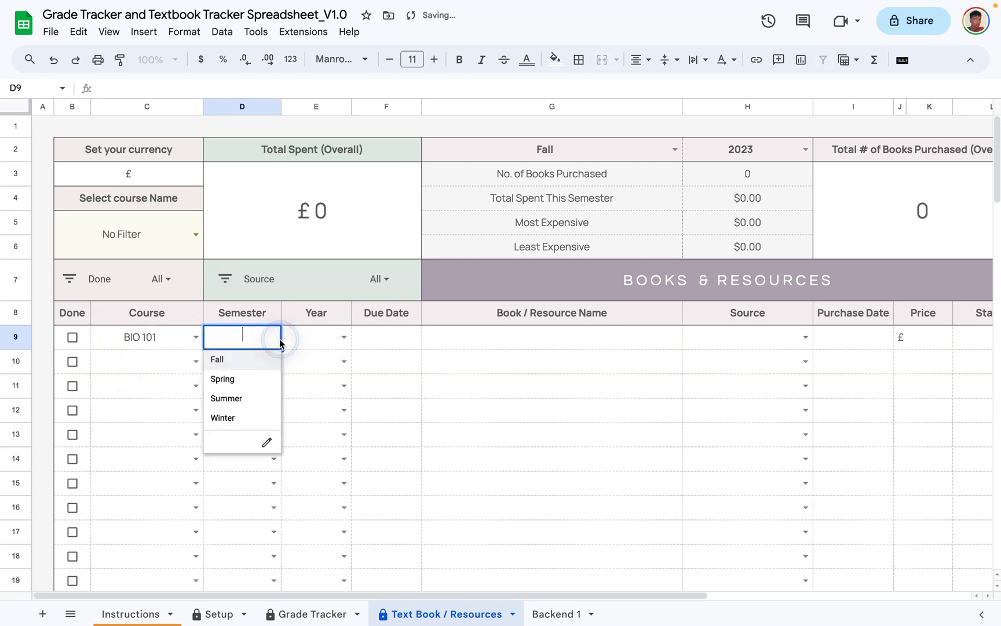
{"action": "left_click", "coordinate": [257, 359]}
{"action": "left_click", "coordinate": [344, 338]}
{"action": "left_click", "coordinate": [324, 359]}
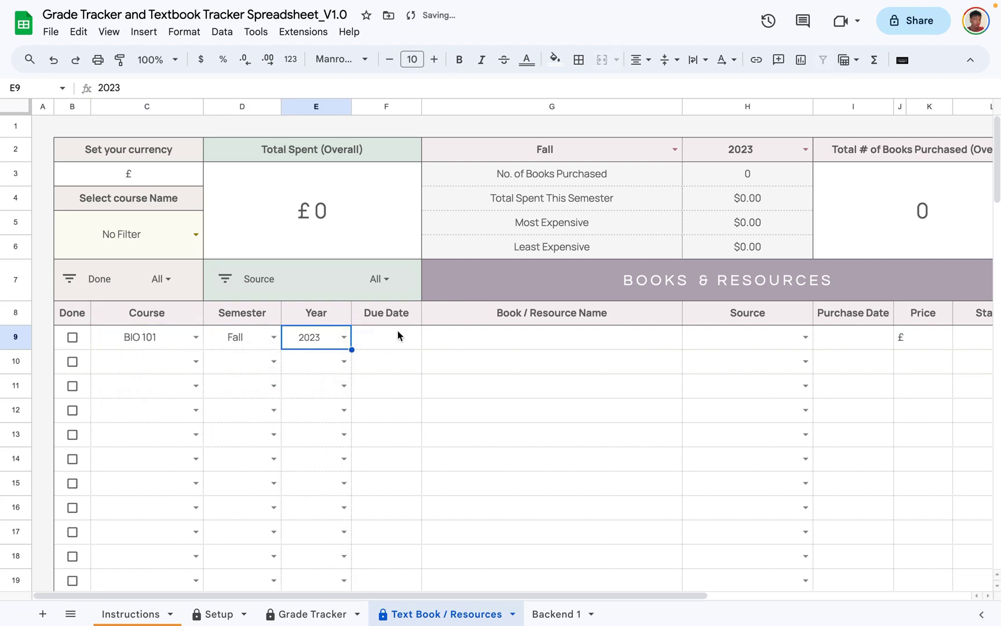
{"action": "double_click", "coordinate": [397, 334]}
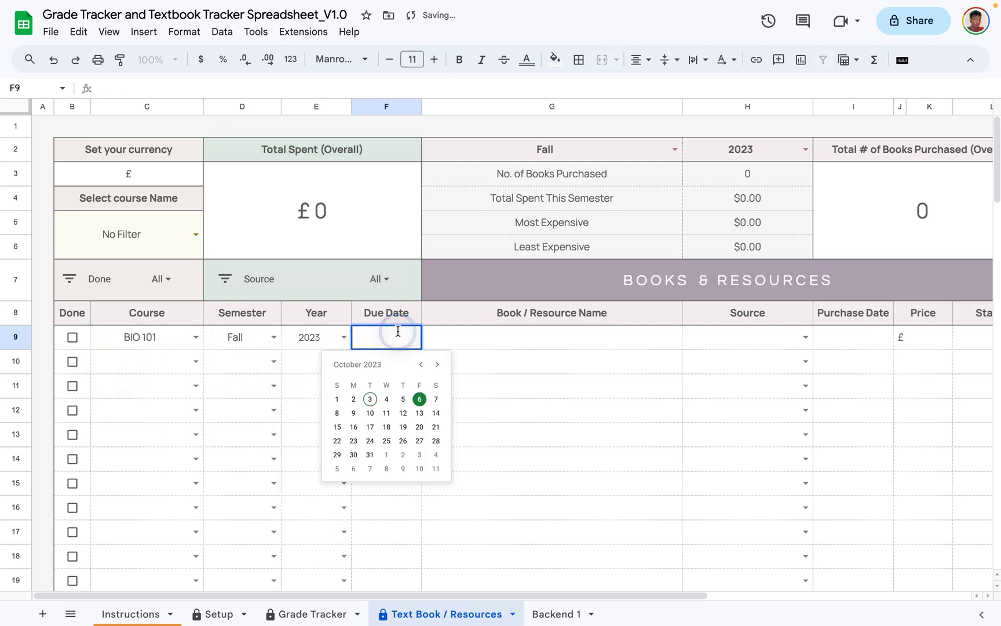
{"action": "left_click", "coordinate": [436, 399]}
Enter the book Biology Basics, sourced from Amazon, with purchase date 10/06/2023.
{"action": "double_click", "coordinate": [474, 341]}
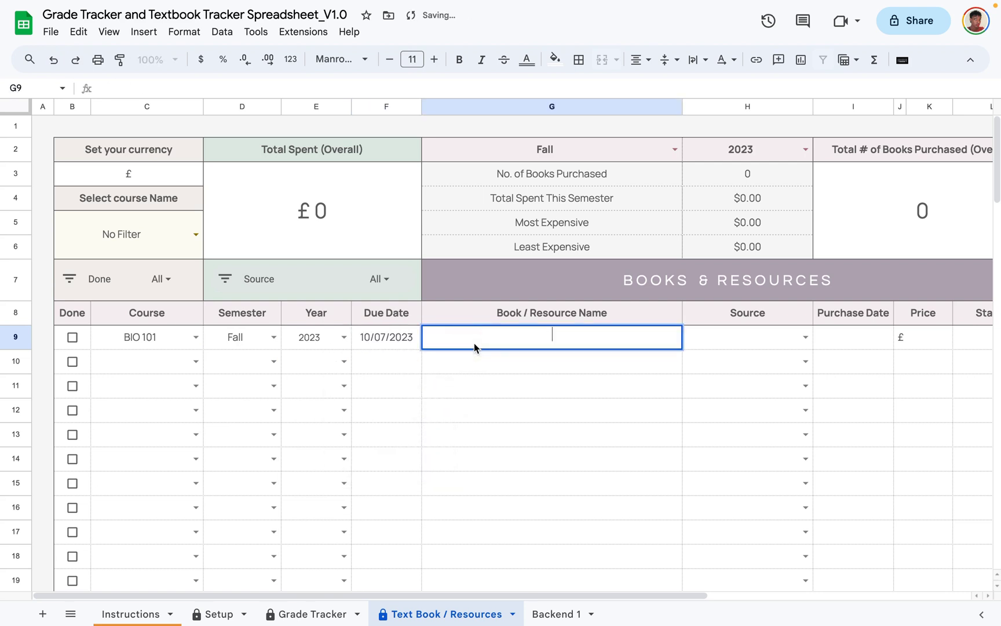
{"action": "type", "text": "Biology Basics"}
{"action": "double_click", "coordinate": [748, 337]}
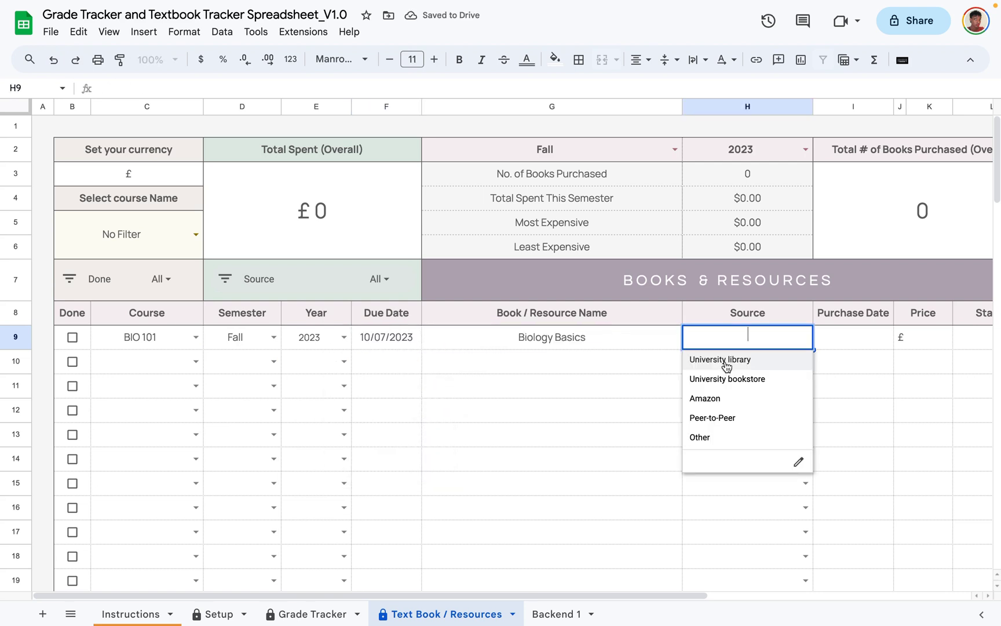
{"action": "left_click", "coordinate": [701, 399]}
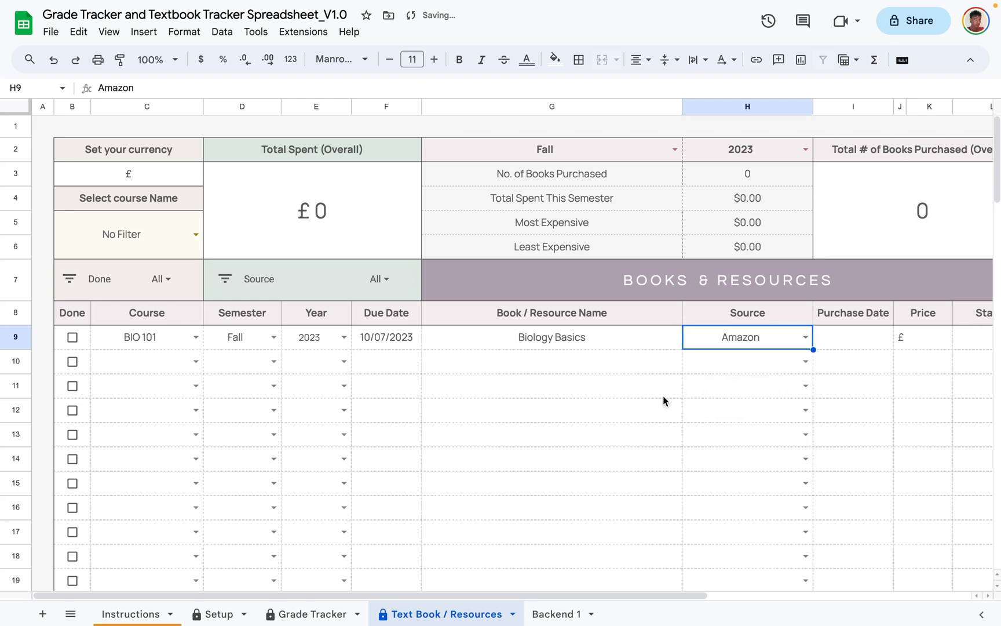
{"action": "left_click", "coordinate": [603, 407]}
{"action": "scroll", "coordinate": [625, 377], "scroll_direction": "right", "scroll_amount": 5}
{"action": "double_click", "coordinate": [448, 341]}
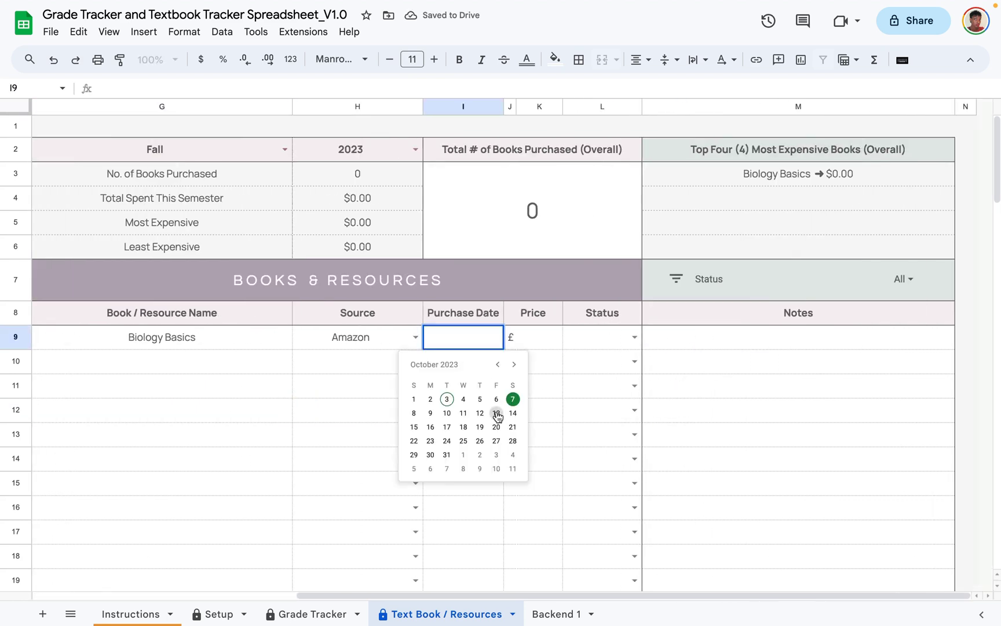
{"action": "left_click", "coordinate": [496, 399]}
{"action": "left_click", "coordinate": [468, 406]}
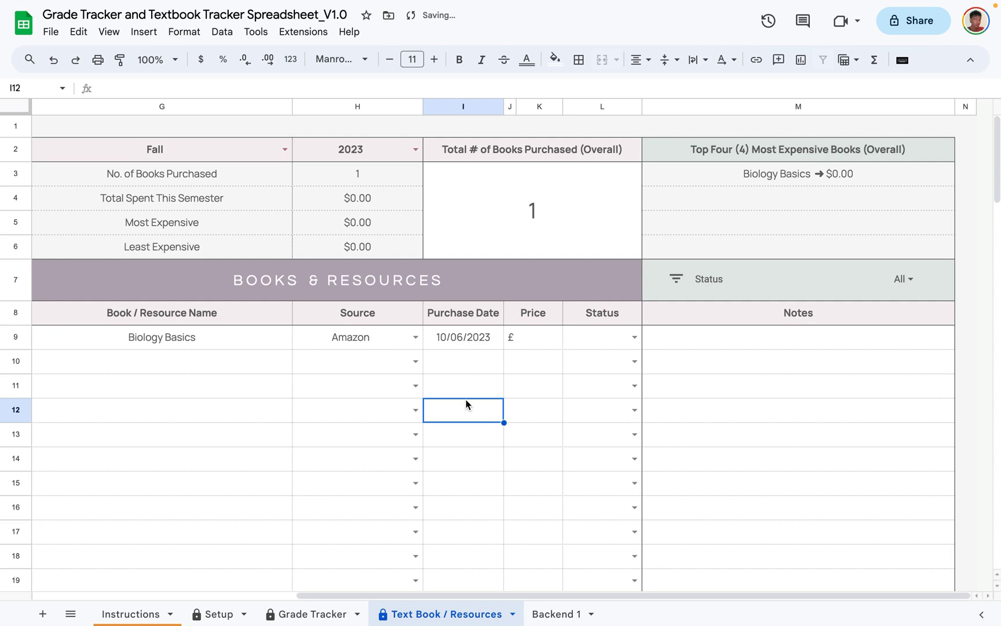
Give Biology Basics a price of £50 and the status Ordered.
{"action": "left_click", "coordinate": [551, 339]}
{"action": "type", "text": "50"}
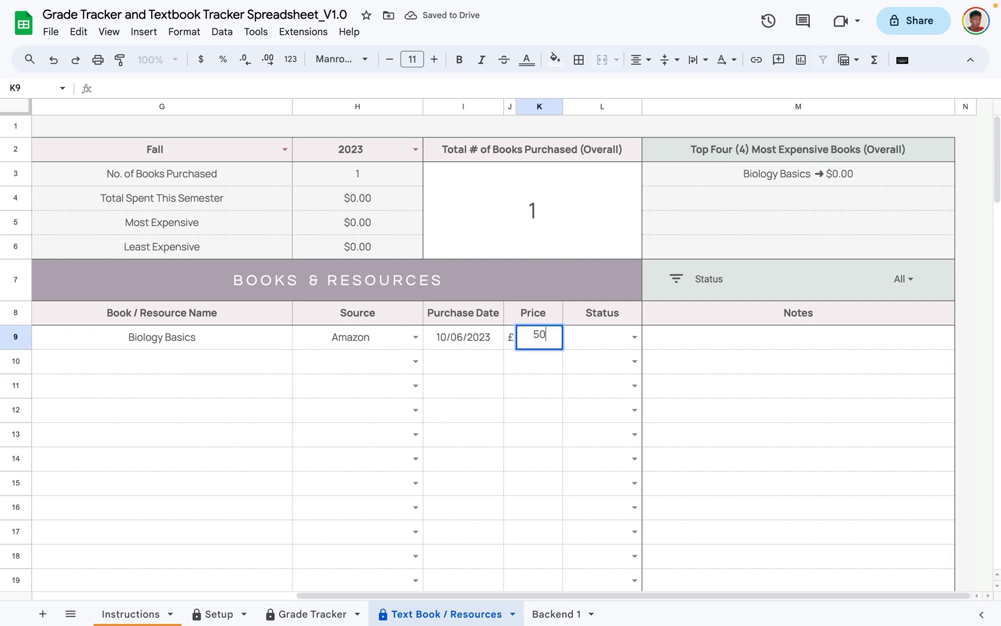
{"action": "key", "text": "Return"}
{"action": "left_click", "coordinate": [634, 336]}
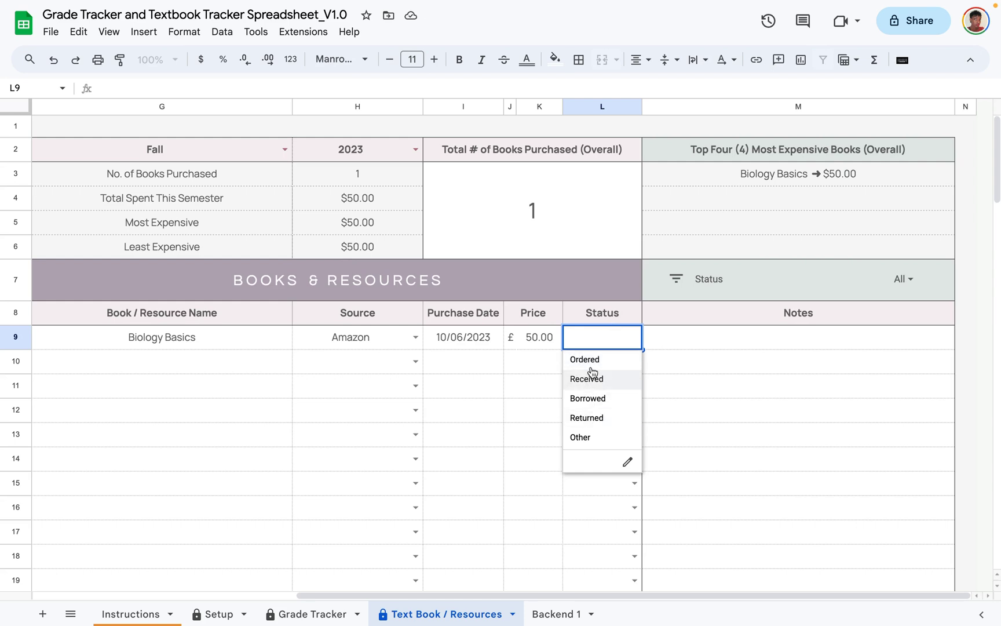
{"action": "left_click", "coordinate": [597, 360]}
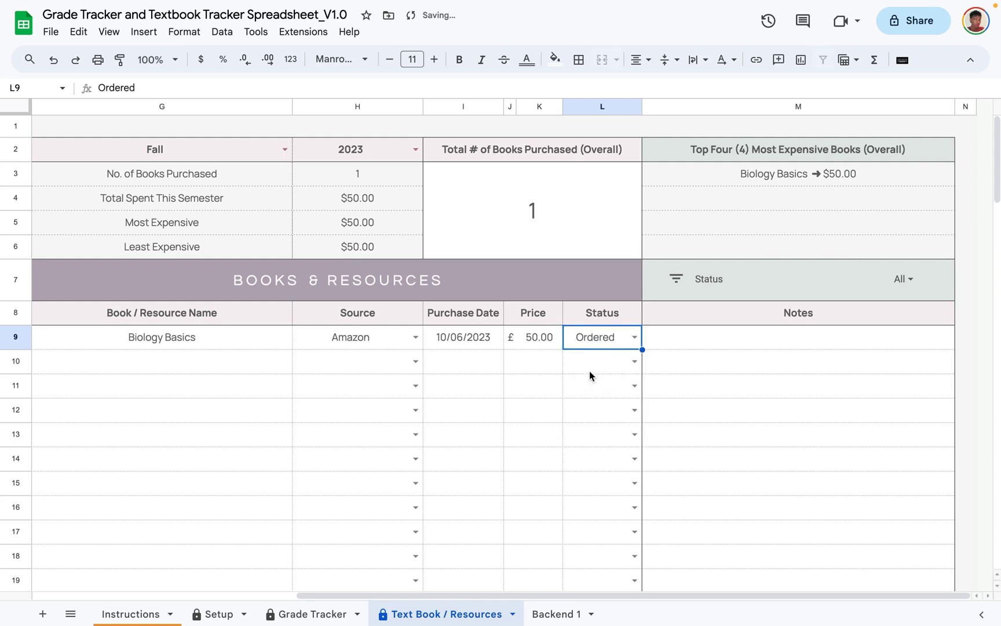
{"action": "left_click", "coordinate": [574, 389]}
{"action": "left_click", "coordinate": [678, 346]}
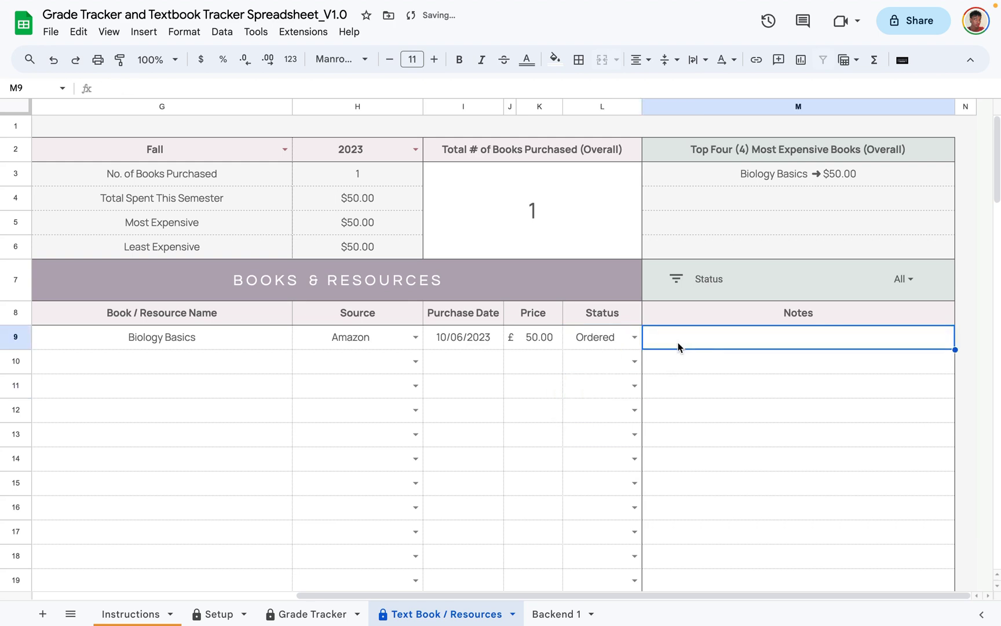
Set the second book row's course to CHEM 102.
{"action": "scroll", "coordinate": [633, 346], "scroll_direction": "left", "scroll_amount": 5}
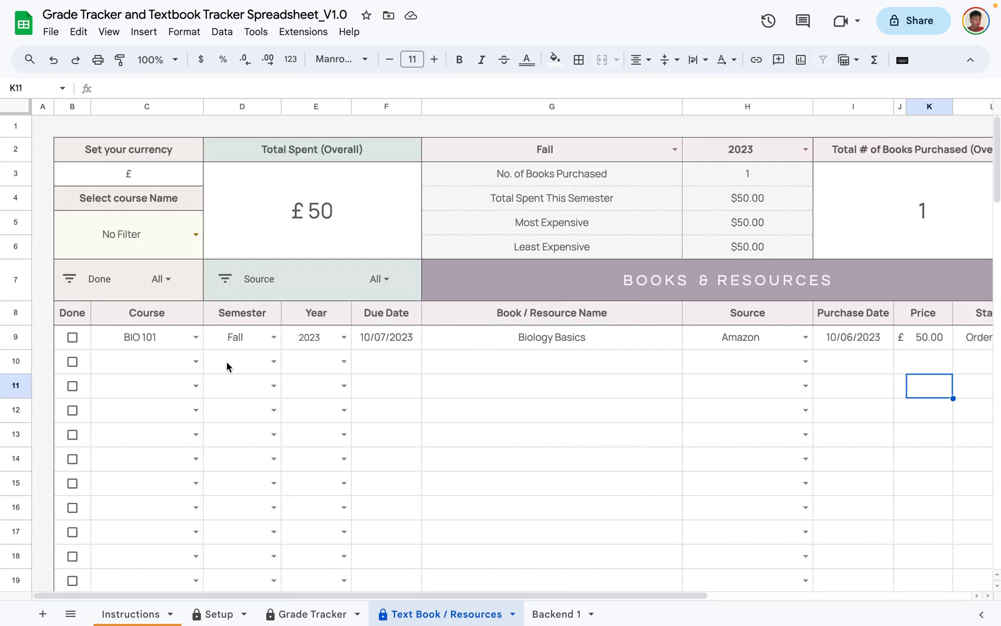
{"action": "left_click", "coordinate": [195, 362]}
{"action": "left_click", "coordinate": [150, 422]}
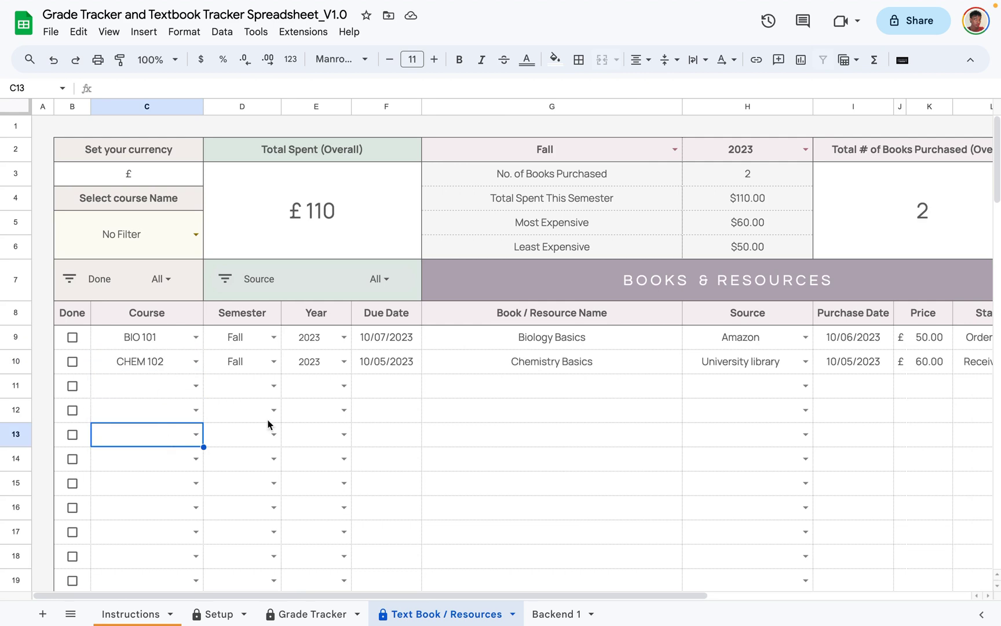
{"action": "left_click", "coordinate": [470, 441]}
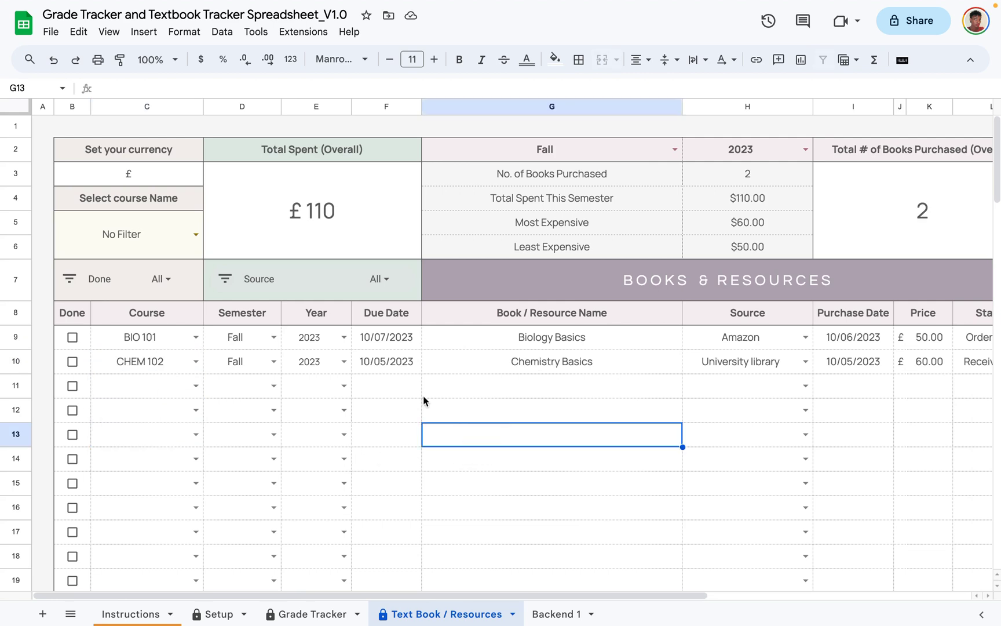
Check the Total Spent (Overall) formula and the Top Four list's Biology Basics entry.
{"action": "left_click", "coordinate": [389, 237]}
{"action": "left_click", "coordinate": [575, 437]}
{"action": "scroll", "coordinate": [732, 208], "scroll_direction": "right", "scroll_amount": 2}
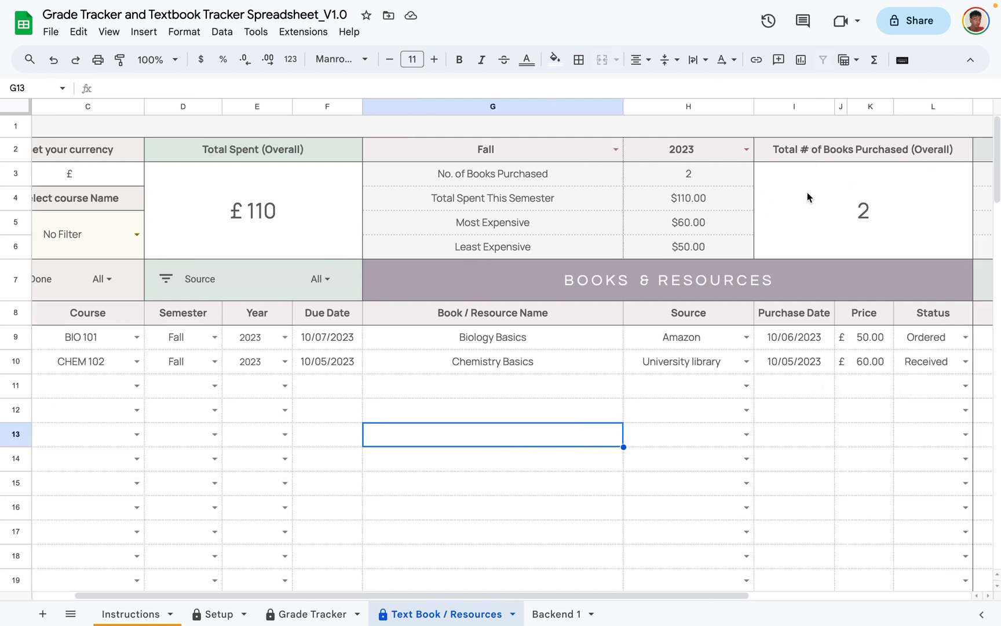
{"action": "scroll", "coordinate": [779, 229], "scroll_direction": "right", "scroll_amount": 4}
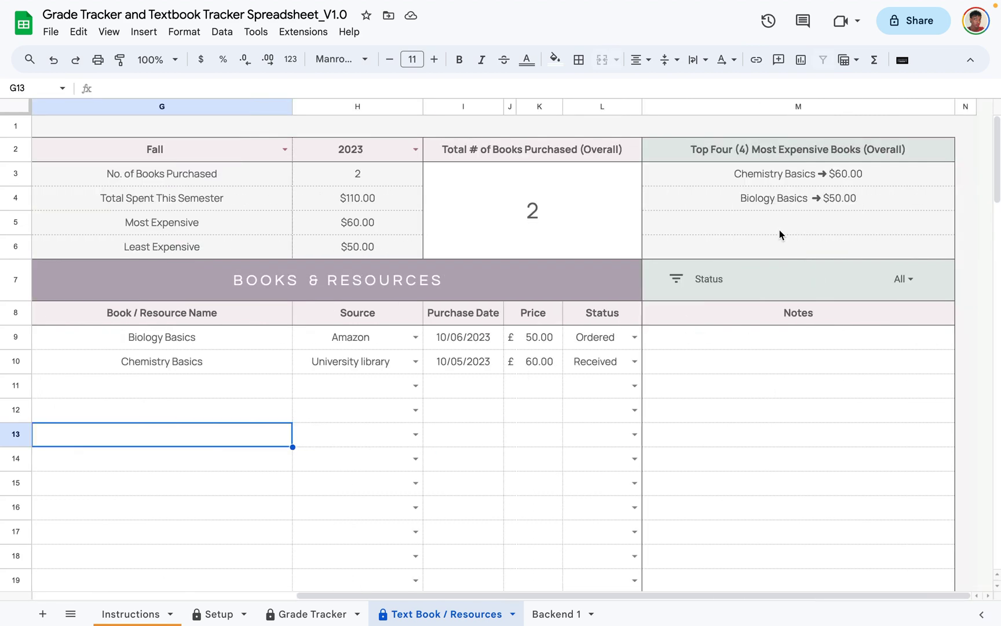
{"action": "left_click", "coordinate": [756, 175]}
{"action": "left_click", "coordinate": [746, 198]}
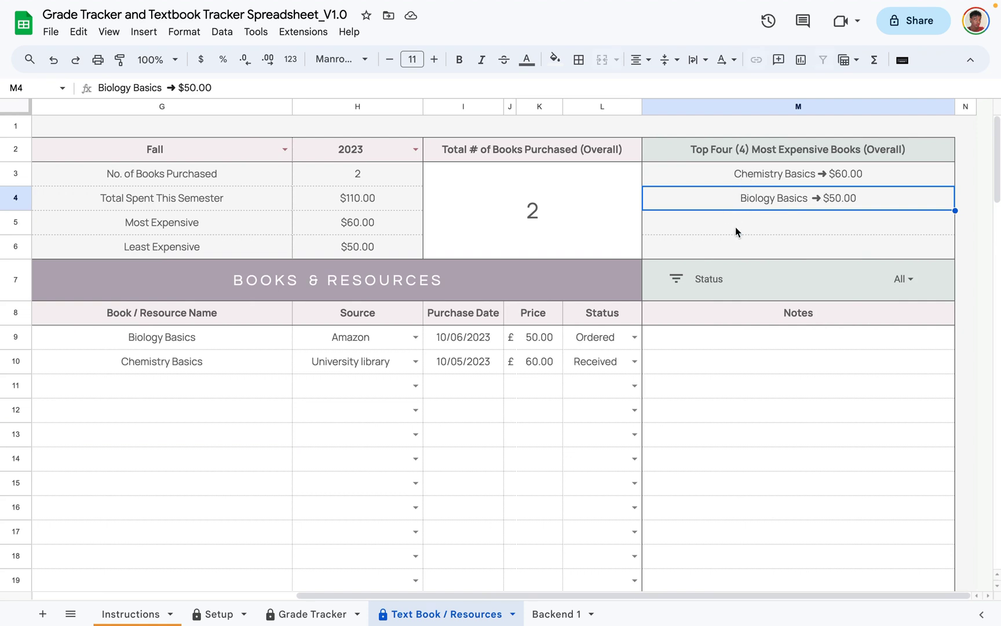
{"action": "left_click", "coordinate": [407, 498]}
{"action": "left_click", "coordinate": [241, 465]}
{"action": "scroll", "coordinate": [608, 153], "scroll_direction": "left", "scroll_amount": 5}
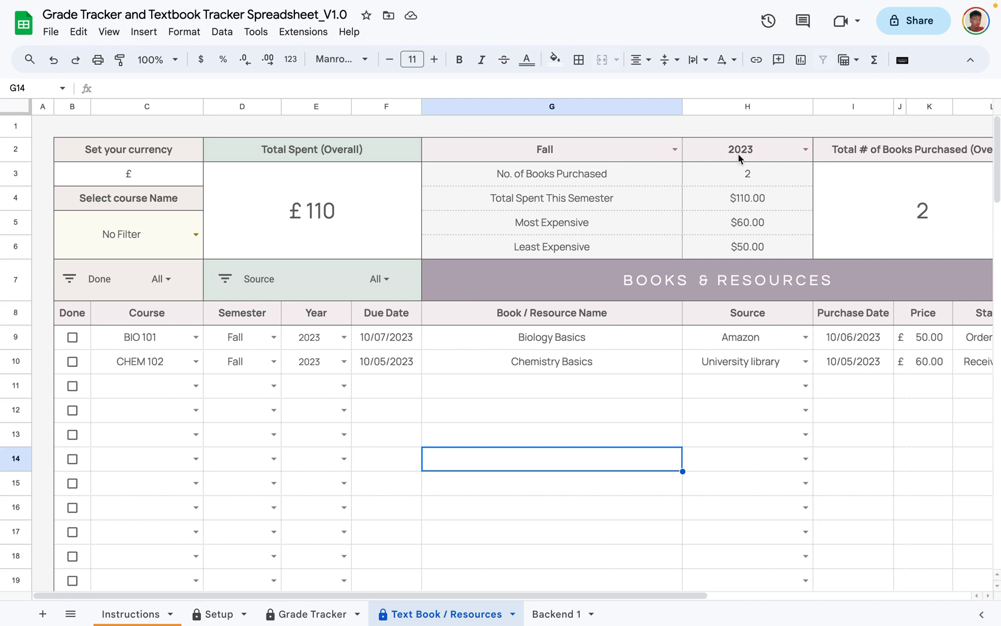
{"action": "left_click", "coordinate": [673, 151]}
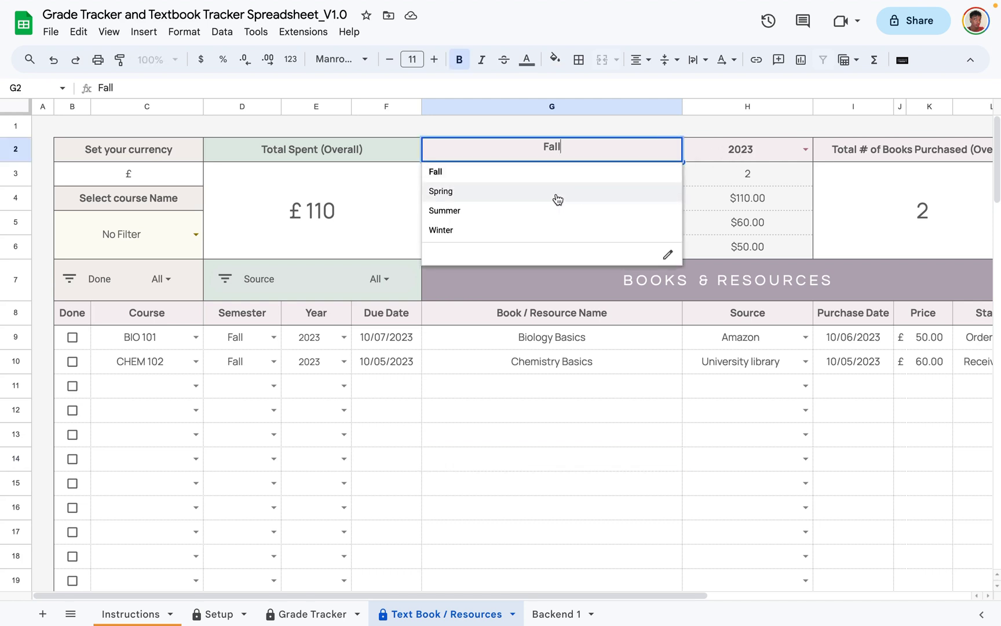
{"action": "left_click", "coordinate": [543, 195]}
{"action": "left_click", "coordinate": [636, 428]}
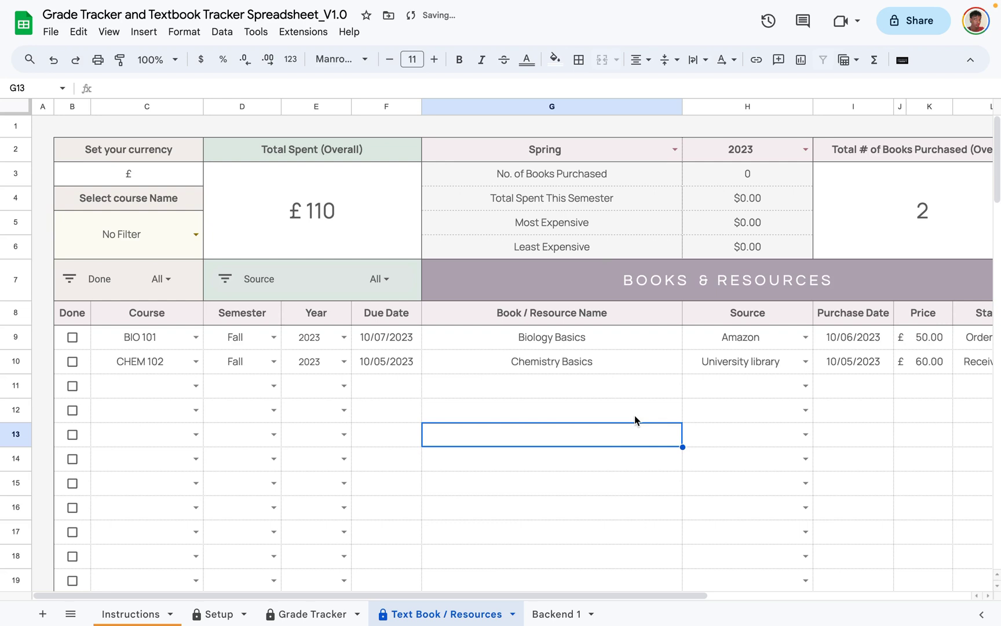
{"action": "left_click", "coordinate": [673, 150]}
{"action": "left_click", "coordinate": [554, 176]}
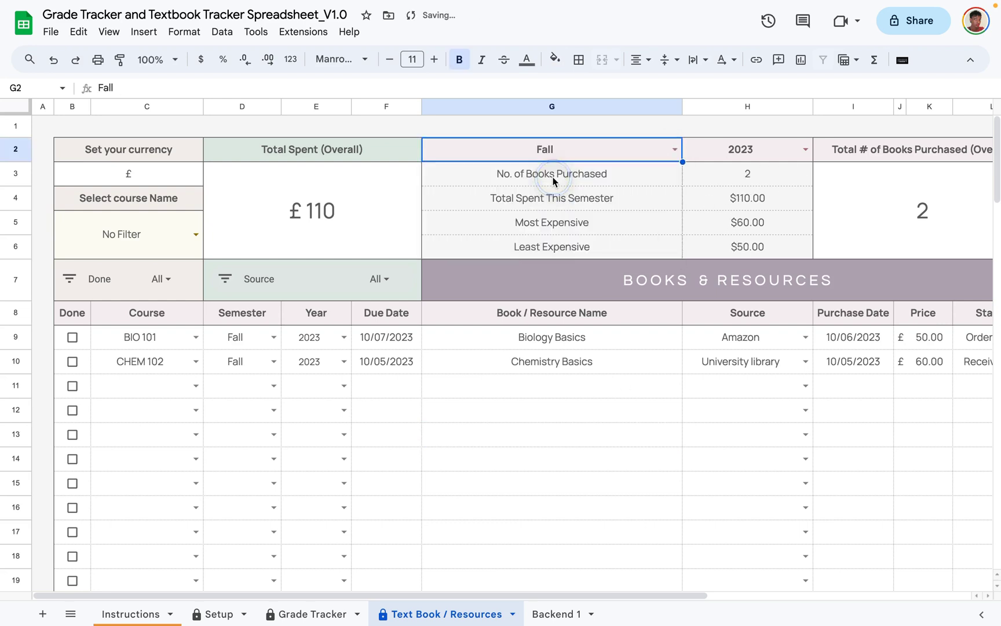
{"action": "left_click", "coordinate": [630, 174]}
{"action": "left_click", "coordinate": [763, 176]}
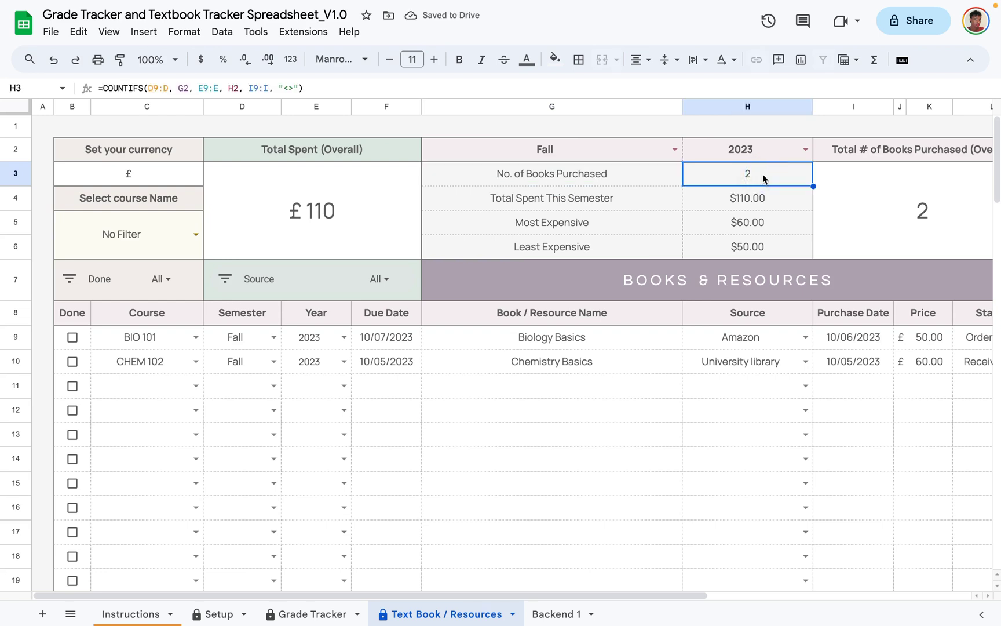
{"action": "left_click", "coordinate": [722, 203]}
{"action": "left_click", "coordinate": [692, 229]}
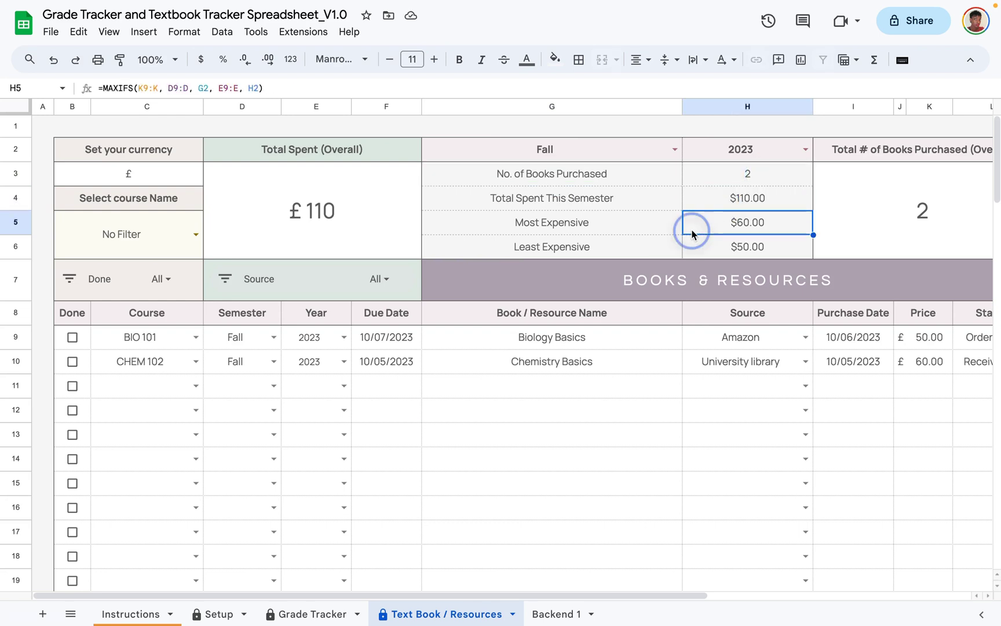
{"action": "left_click", "coordinate": [573, 406]}
{"action": "left_click", "coordinate": [488, 467]}
{"action": "scroll", "coordinate": [245, 387], "scroll_direction": "right", "scroll_amount": 1}
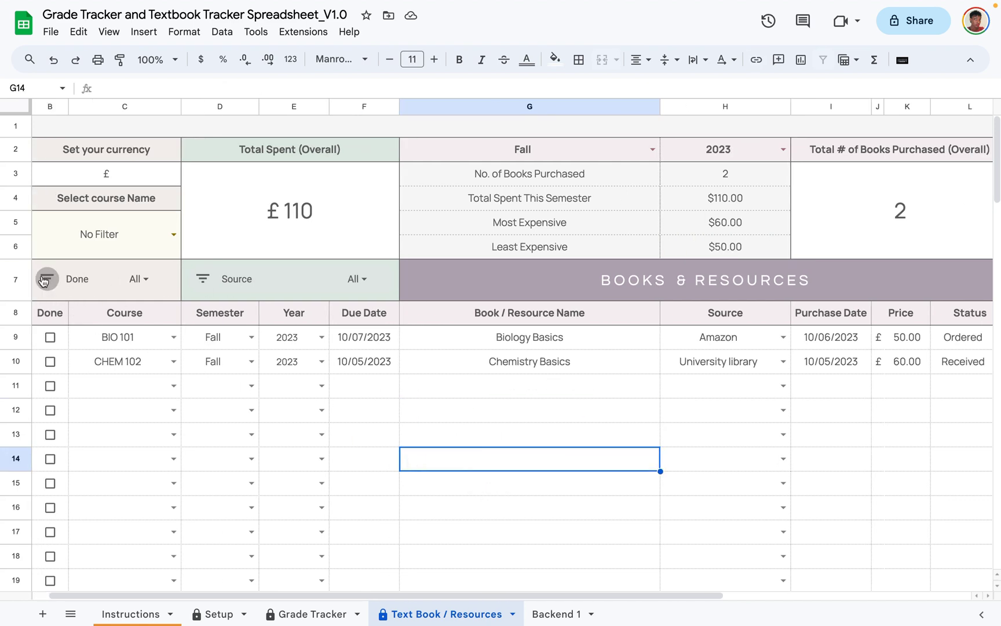
Tick the Done checkbox for Biology Basics.
{"action": "scroll", "coordinate": [539, 323], "scroll_direction": "right", "scroll_amount": 5}
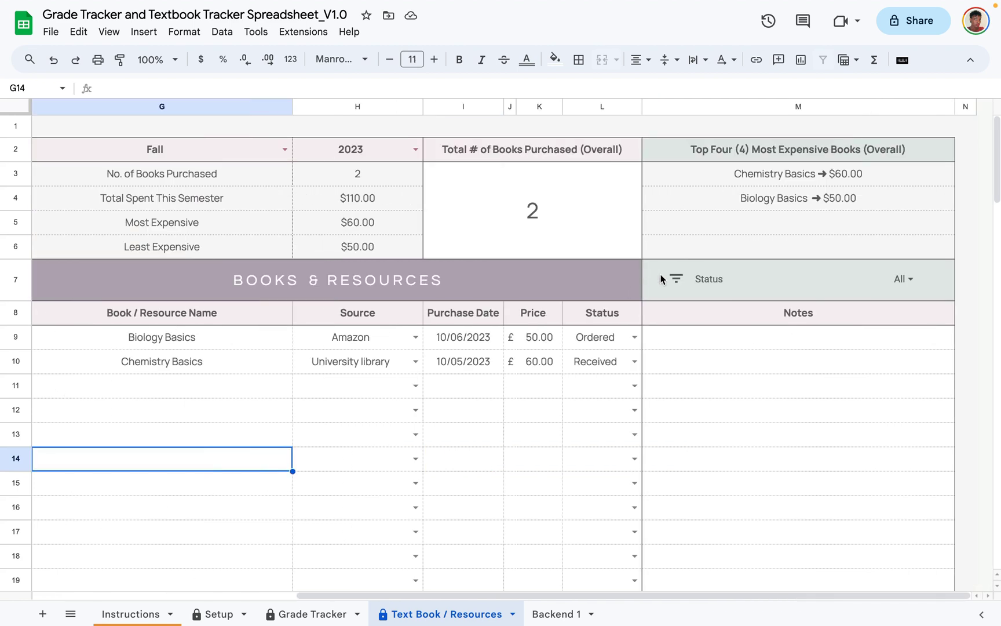
{"action": "scroll", "coordinate": [353, 385], "scroll_direction": "left", "scroll_amount": 5}
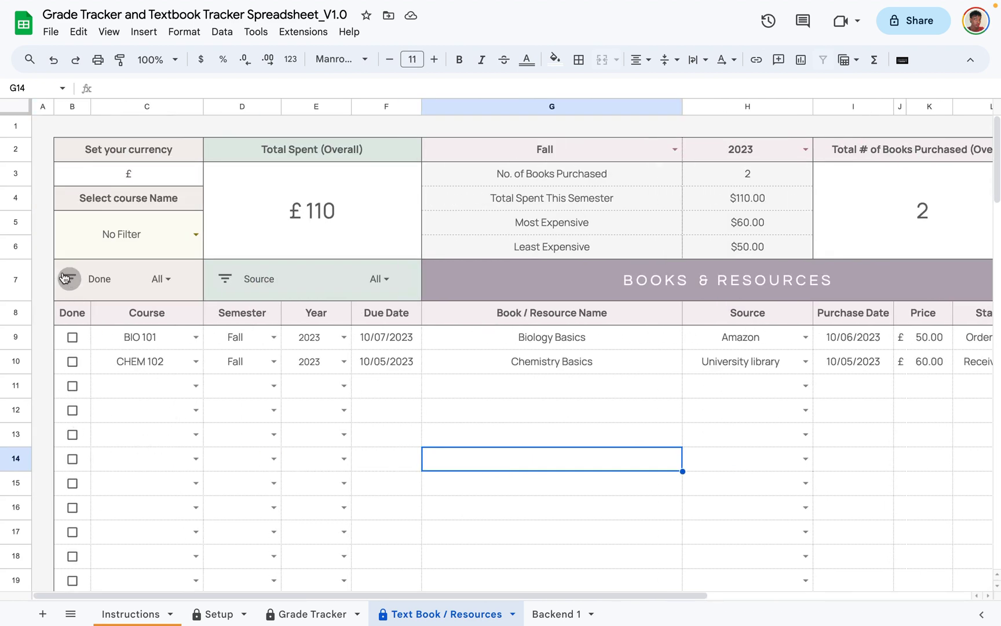
{"action": "left_click", "coordinate": [72, 337]}
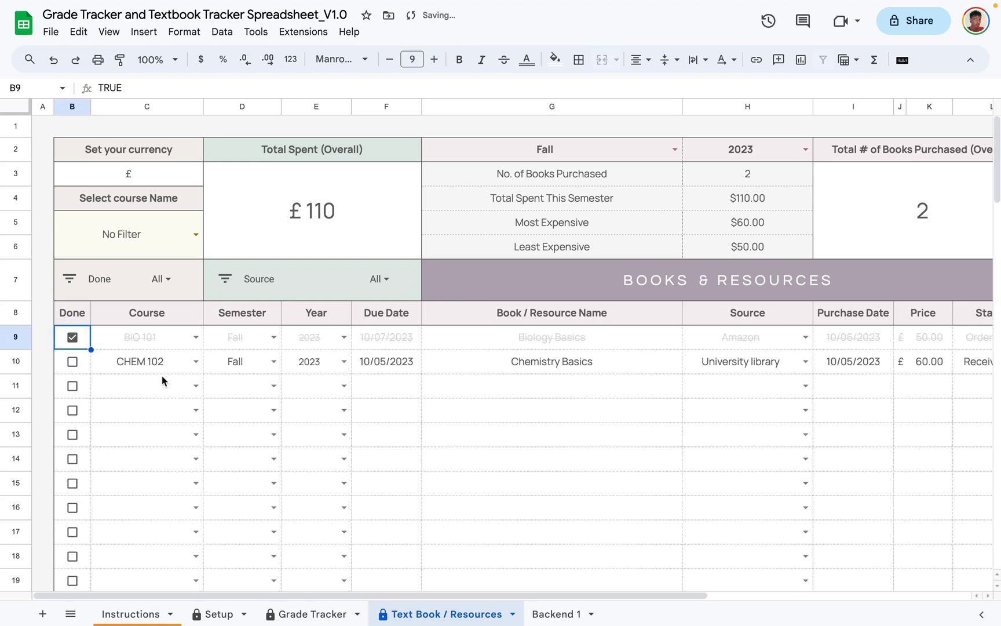
{"action": "left_click", "coordinate": [130, 409]}
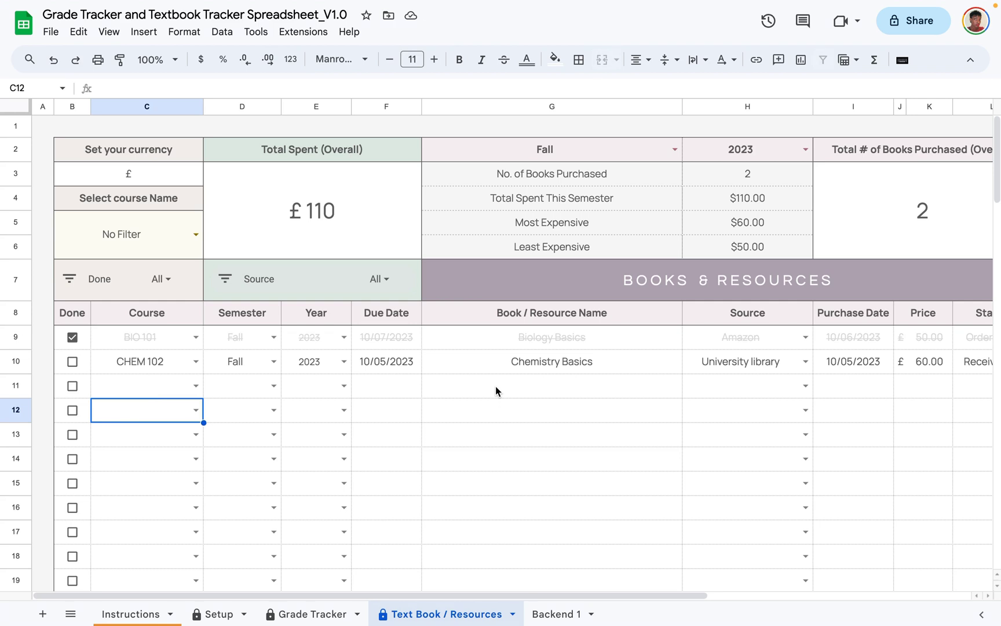
Change Biology Basics' status to Received and re-tick Done so the row is struck through.
{"action": "scroll", "coordinate": [495, 391], "scroll_direction": "right", "scroll_amount": 3}
{"action": "left_click", "coordinate": [852, 338]}
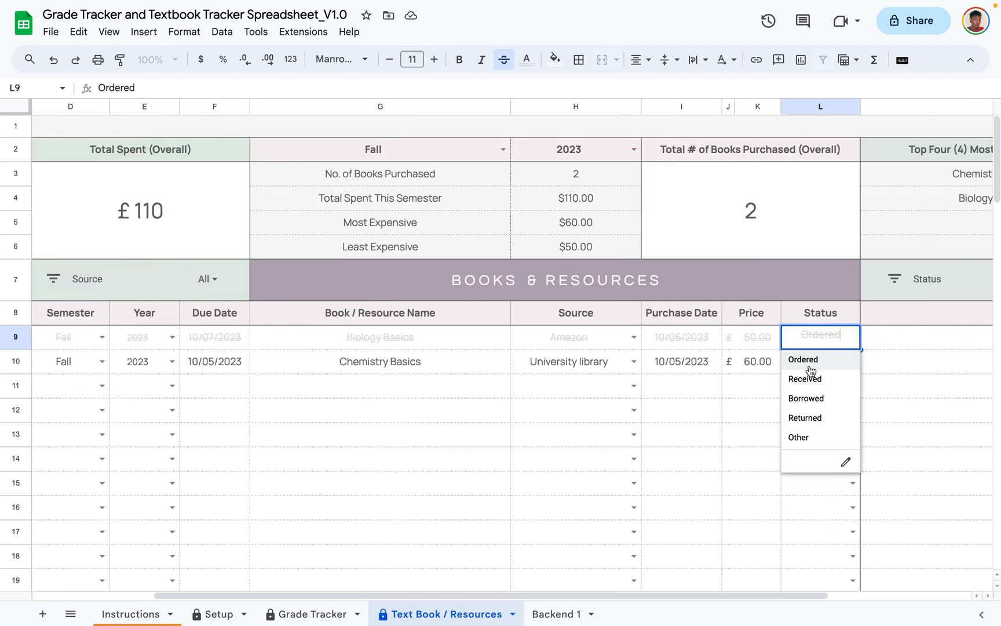
{"action": "left_click", "coordinate": [811, 379]}
{"action": "left_click", "coordinate": [679, 430]}
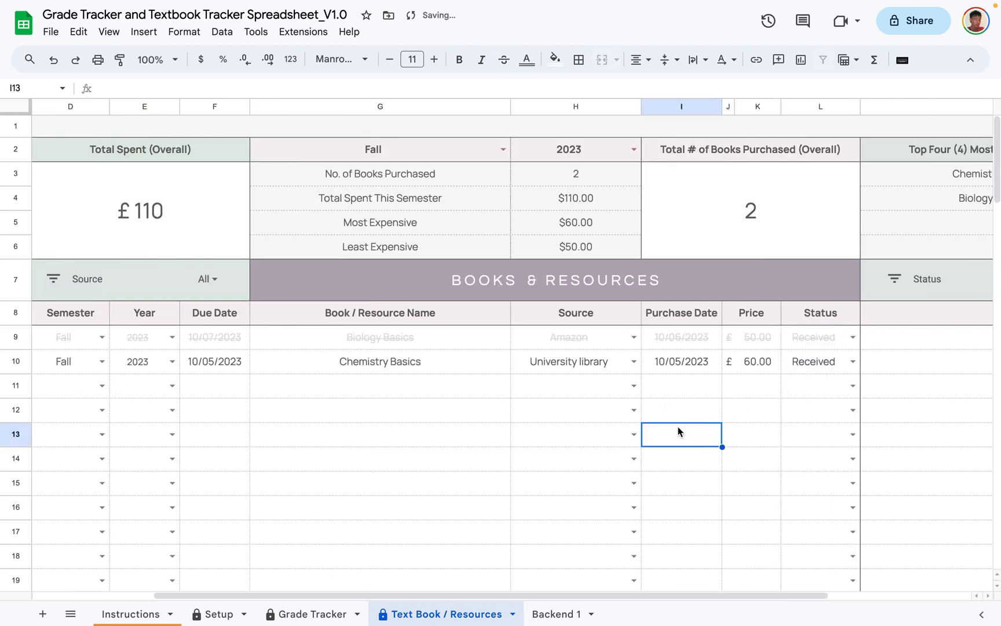
{"action": "scroll", "coordinate": [405, 432], "scroll_direction": "left", "scroll_amount": 3}
{"action": "left_click", "coordinate": [72, 337]}
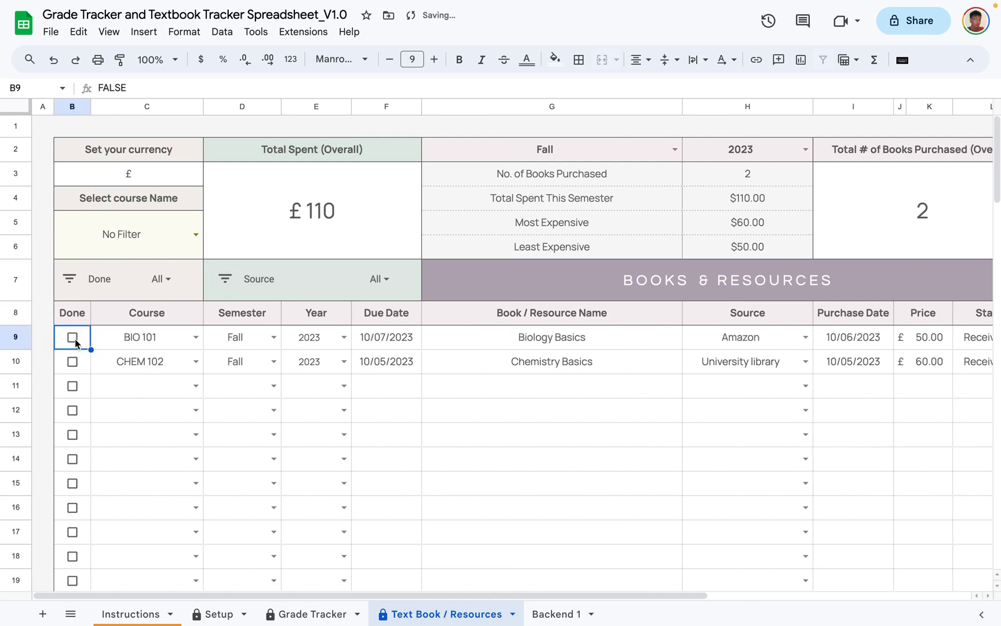
{"action": "left_click", "coordinate": [74, 338]}
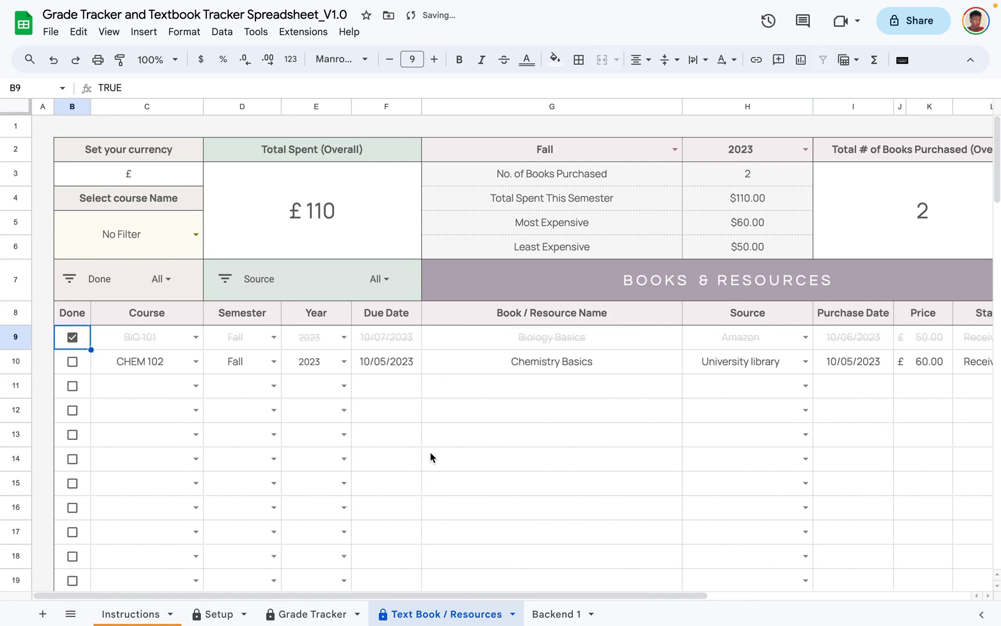